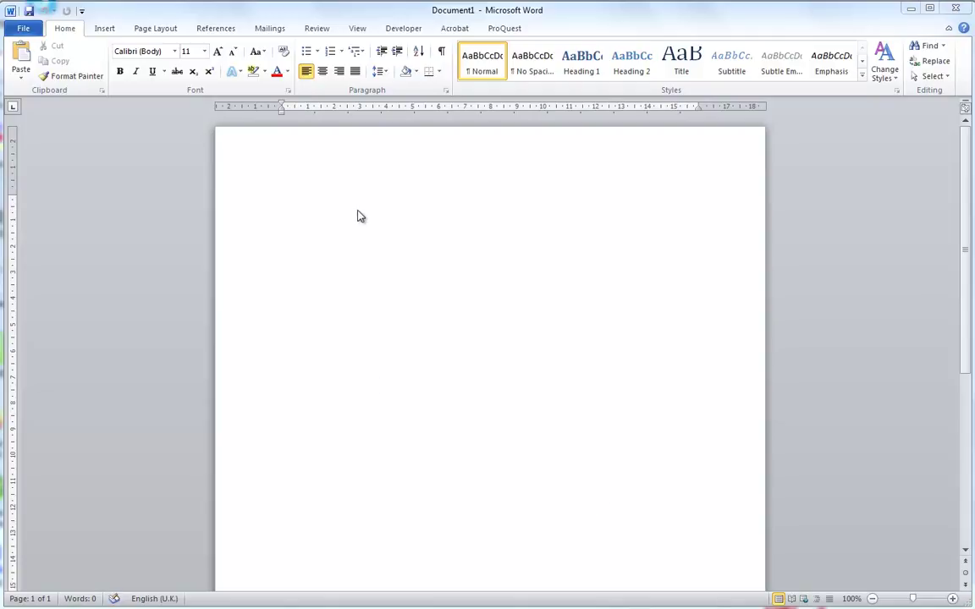
Step: Insert the equation y = b_0 + b_1 x + ϵ at the start of the blank document
{"action": "left_click", "coordinate": [333, 176]}
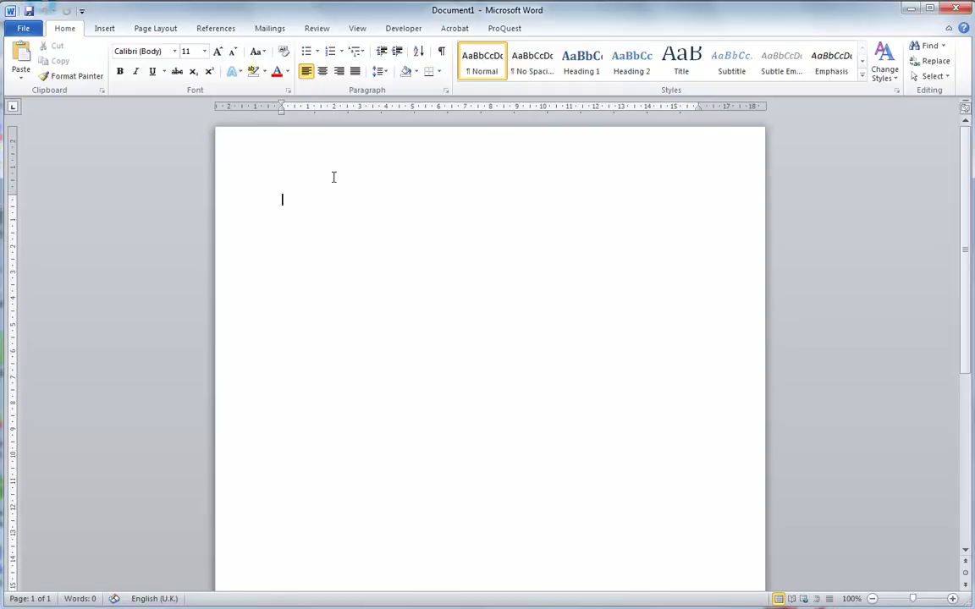
{"action": "left_click", "coordinate": [104, 30]}
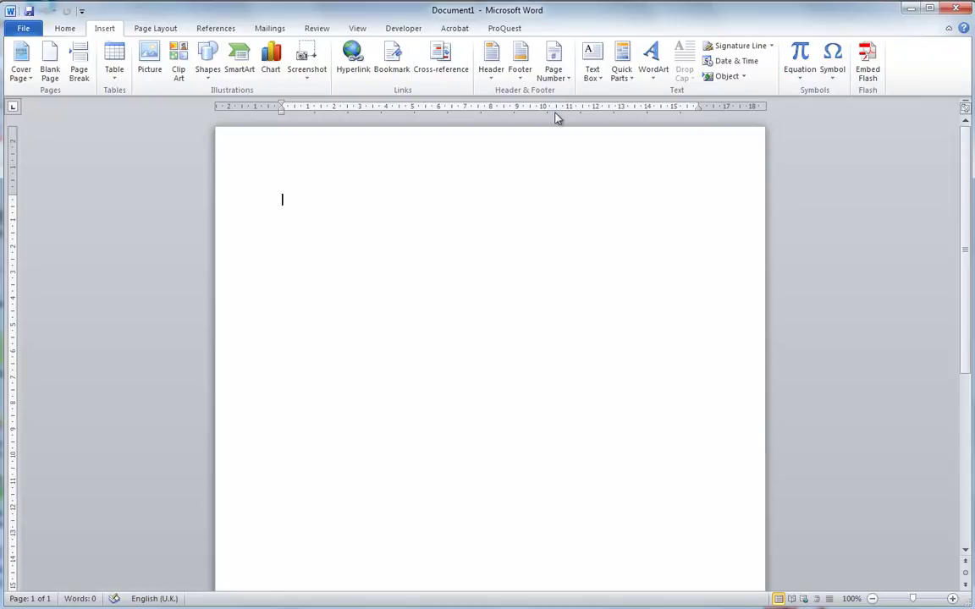
{"action": "left_click", "coordinate": [803, 61]}
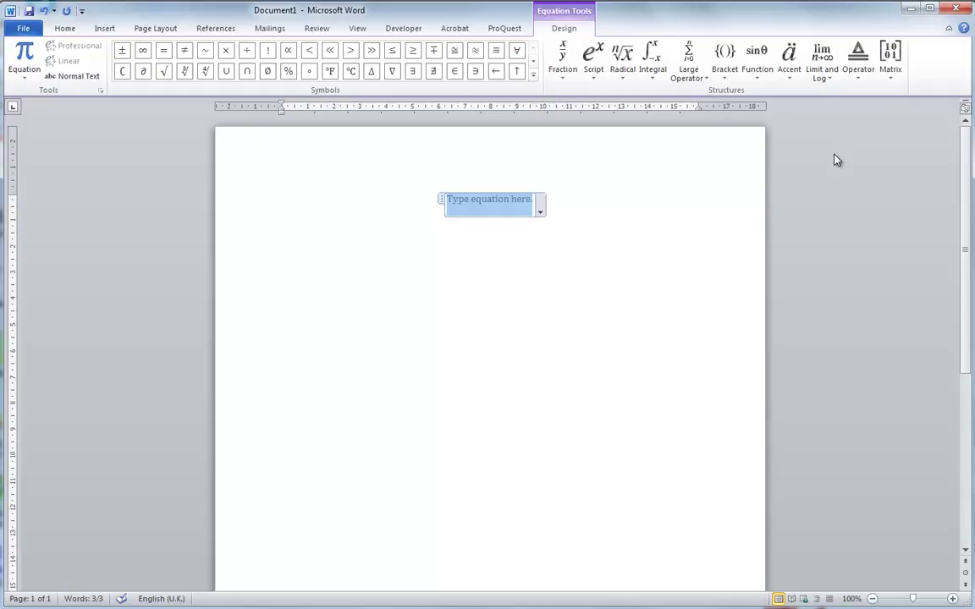
{"action": "type", "text": "y"}
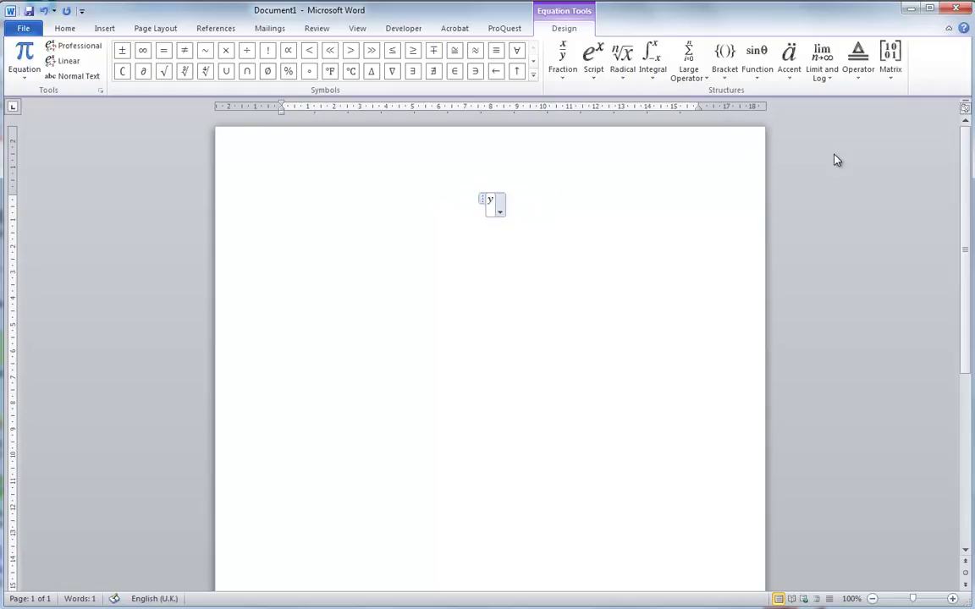
{"action": "type", "text": " =b"}
{"action": "type", "text": "_"}
{"action": "type", "text": "0"}
{"action": "type", "text": " + b_1"}
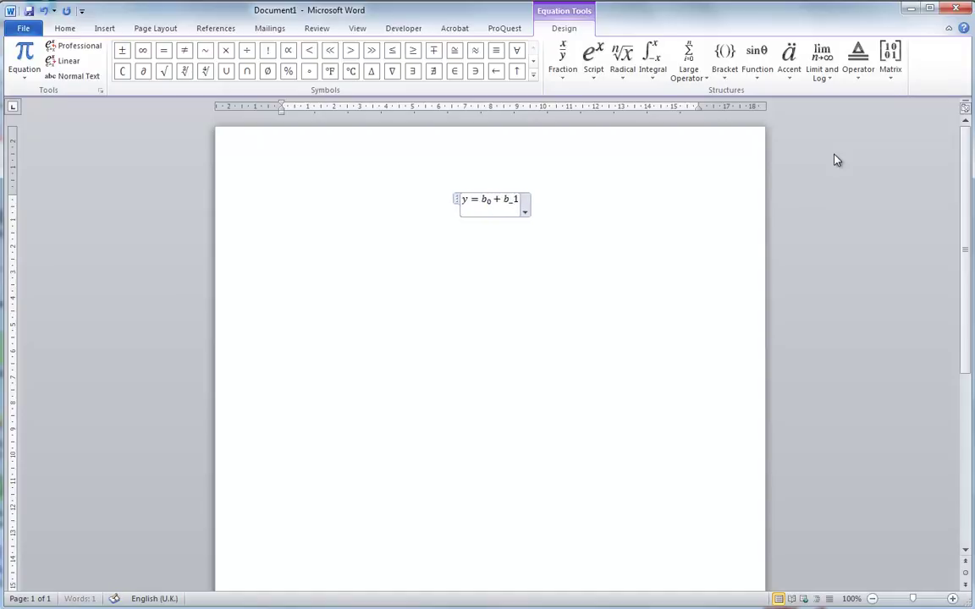
{"action": "type", "text": " x + \\"}
{"action": "type", "text": "epsilon"}
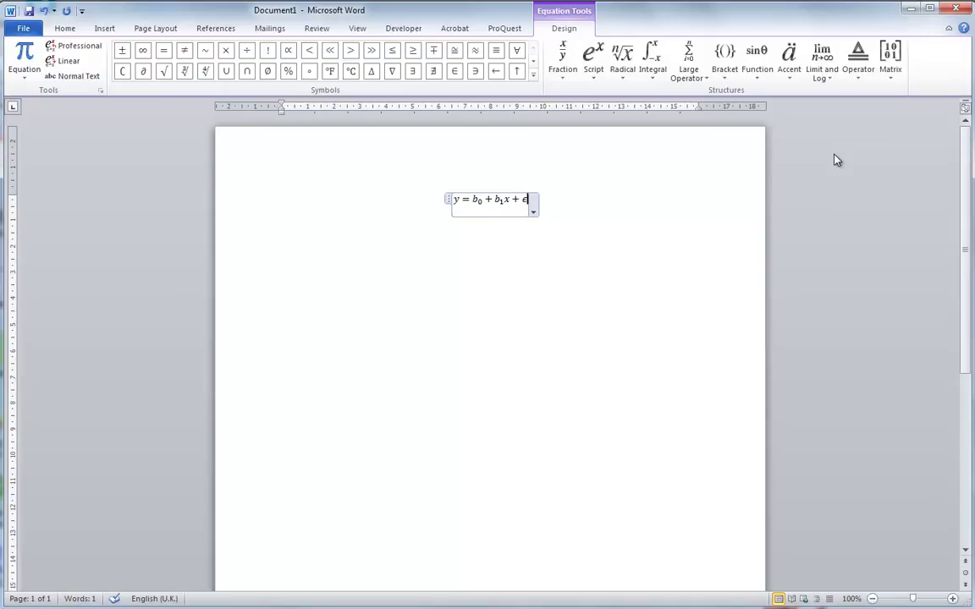
{"action": "left_click", "coordinate": [642, 270]}
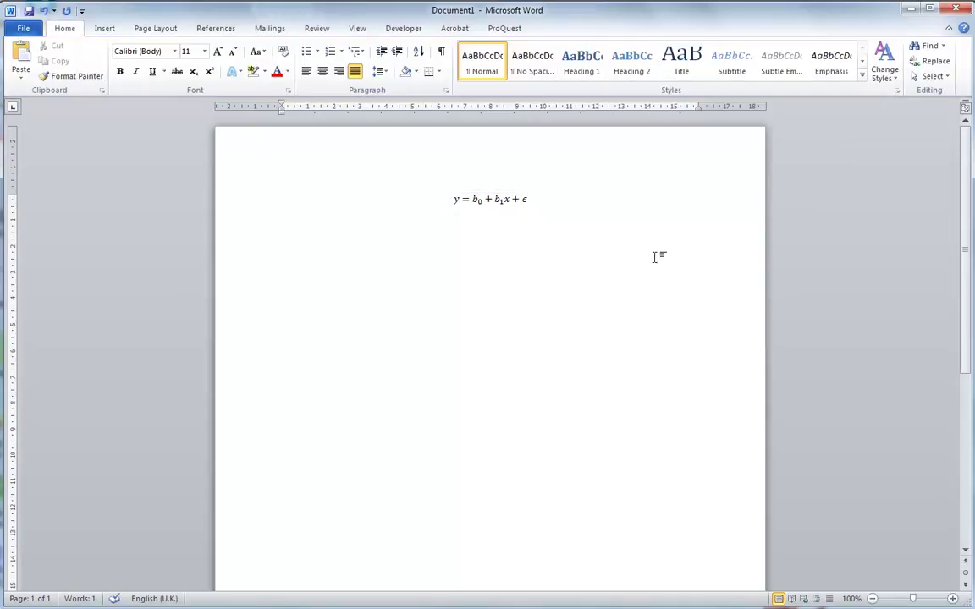
Step: Add a caption to the equation with the Equation label, positioned below the selected item
{"action": "left_click_drag", "start_coordinate": [581, 206], "coordinate": [437, 189]}
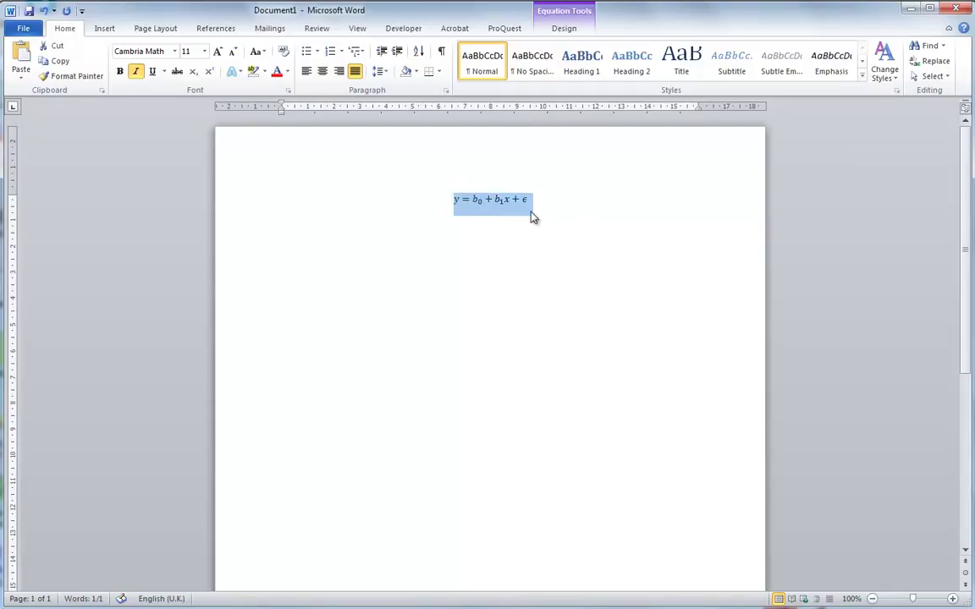
{"action": "left_click", "coordinate": [104, 30]}
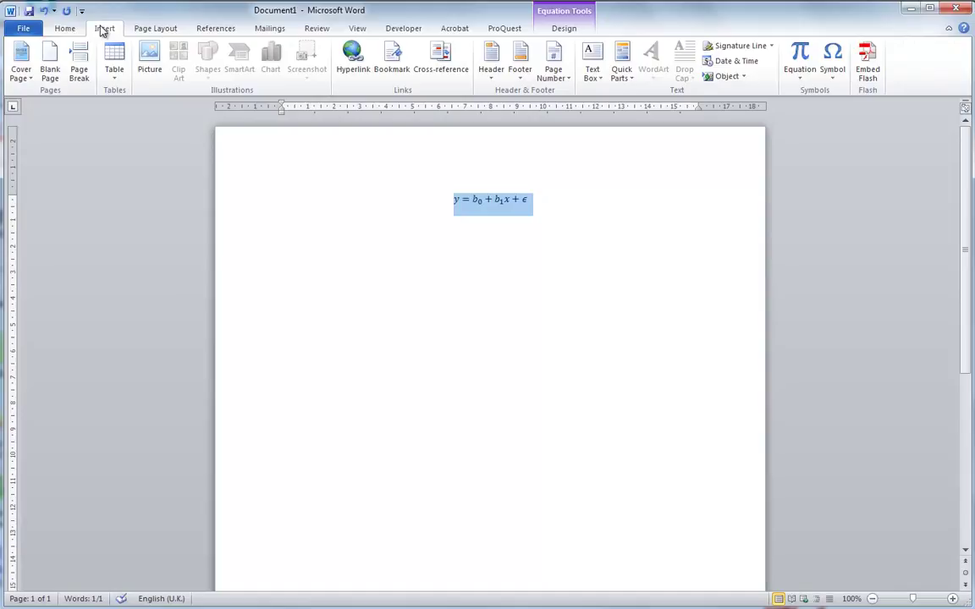
{"action": "left_click", "coordinate": [231, 30]}
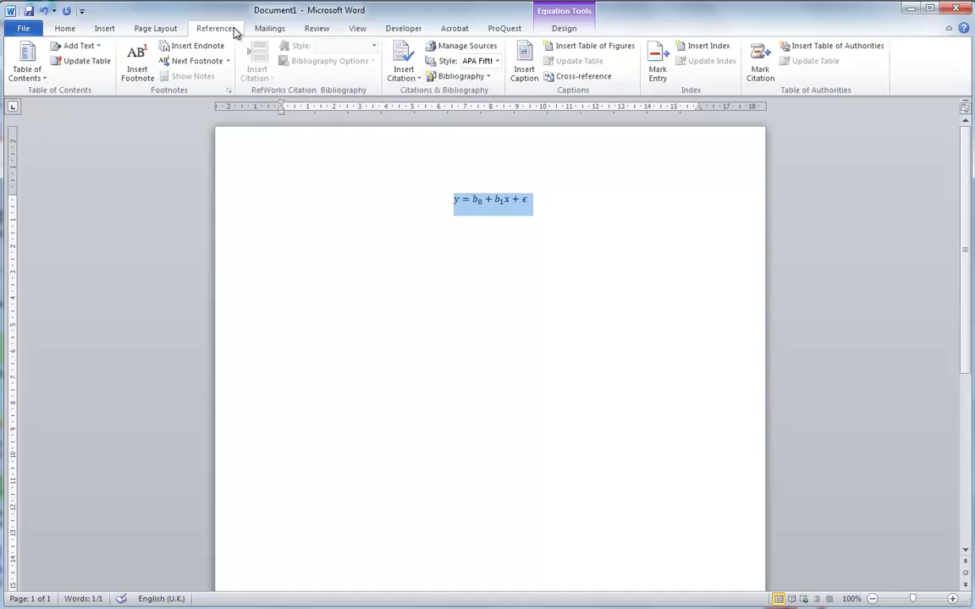
{"action": "left_click", "coordinate": [525, 72]}
{"action": "left_click", "coordinate": [456, 289]}
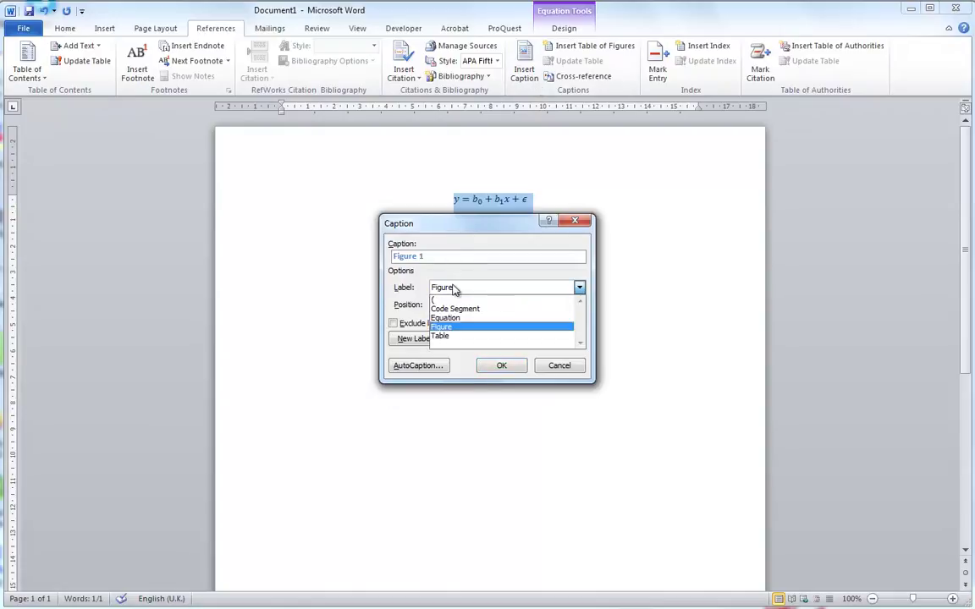
{"action": "left_click", "coordinate": [461, 318]}
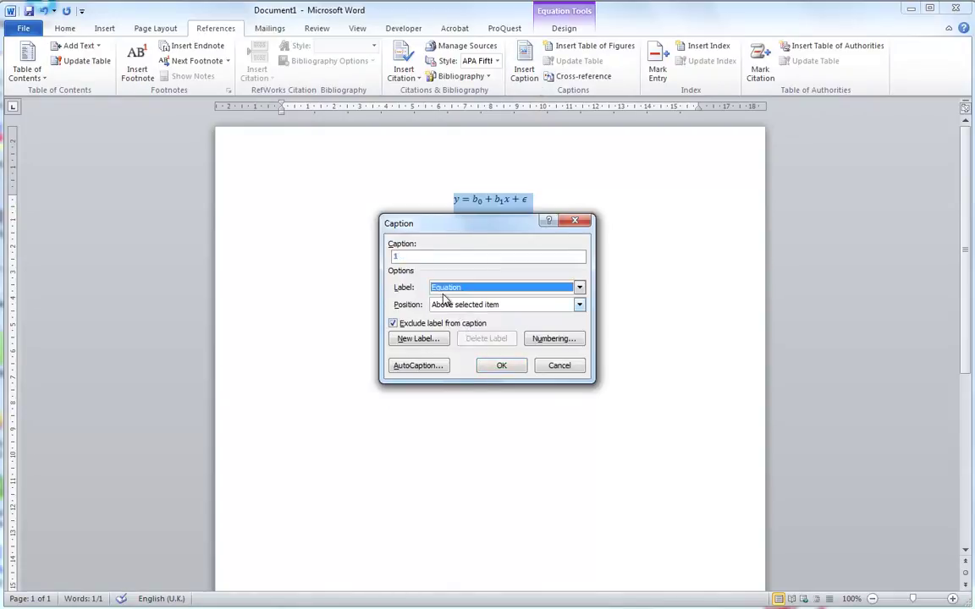
{"action": "left_click", "coordinate": [457, 306]}
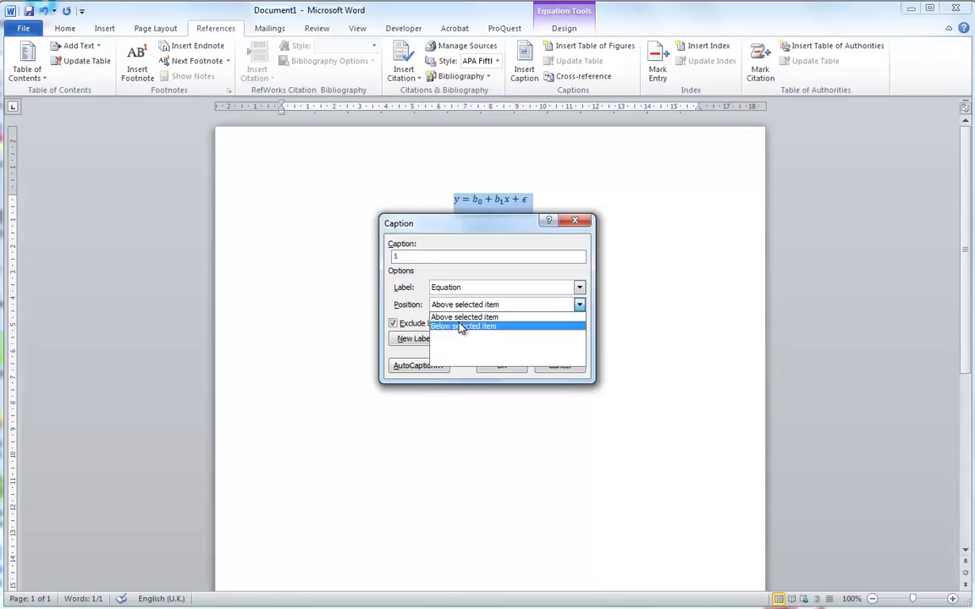
{"action": "left_click", "coordinate": [461, 326]}
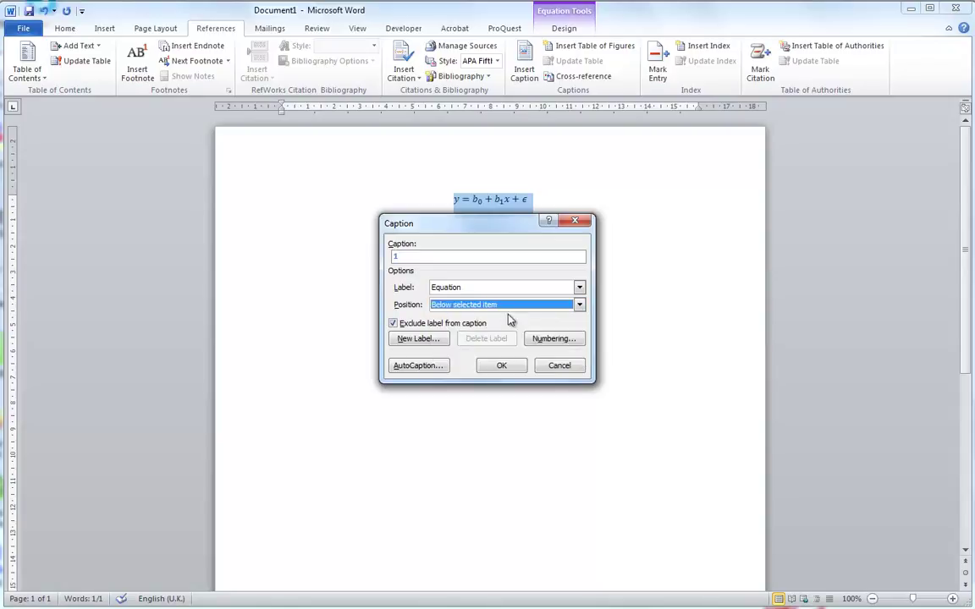
{"action": "left_click", "coordinate": [502, 368]}
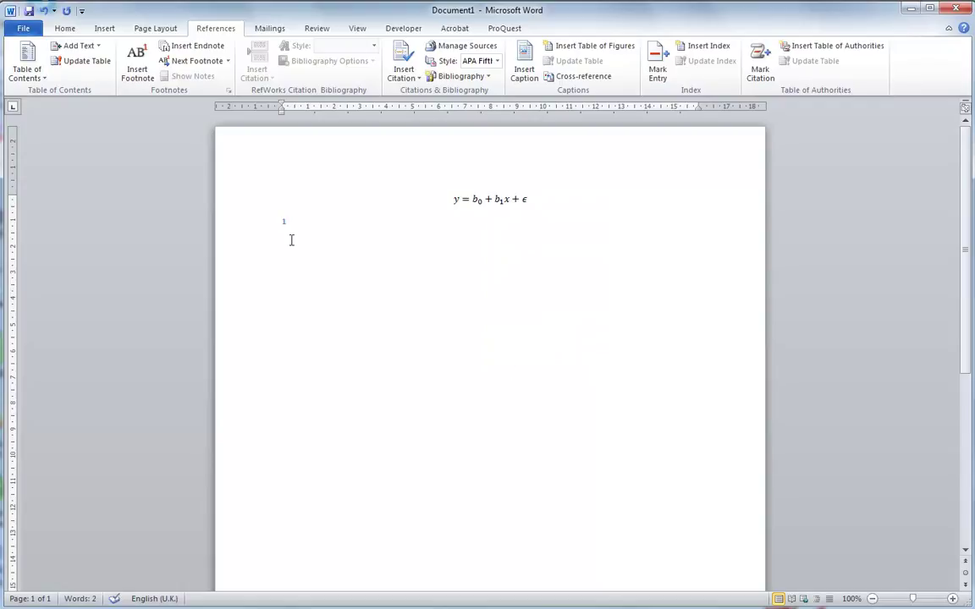
Step: Delete the number caption and its line below the equation
{"action": "left_click", "coordinate": [654, 203]}
{"action": "double_click", "coordinate": [286, 221]}
{"action": "key", "text": "BackSpace"}
{"action": "key", "text": "BackSpace"}
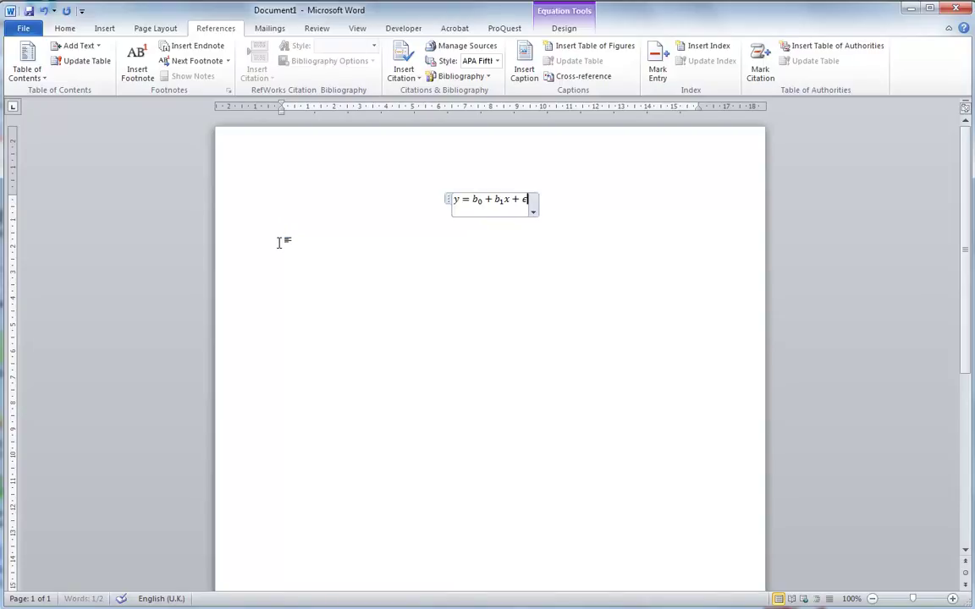
Step: Insert a table with three columns and one row on a new line below the equation
{"action": "left_click", "coordinate": [597, 205]}
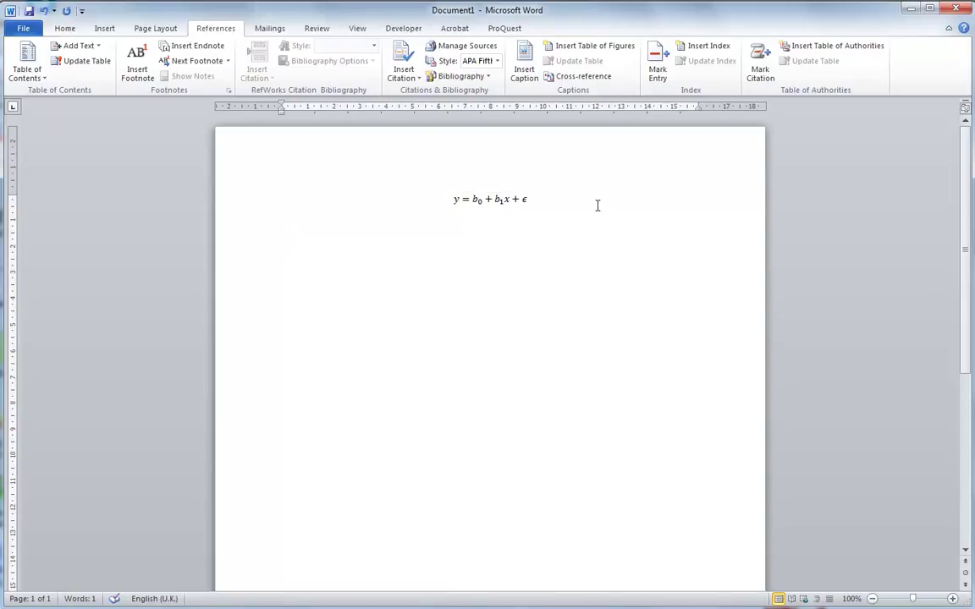
{"action": "key", "text": "Return"}
{"action": "left_click", "coordinate": [74, 30]}
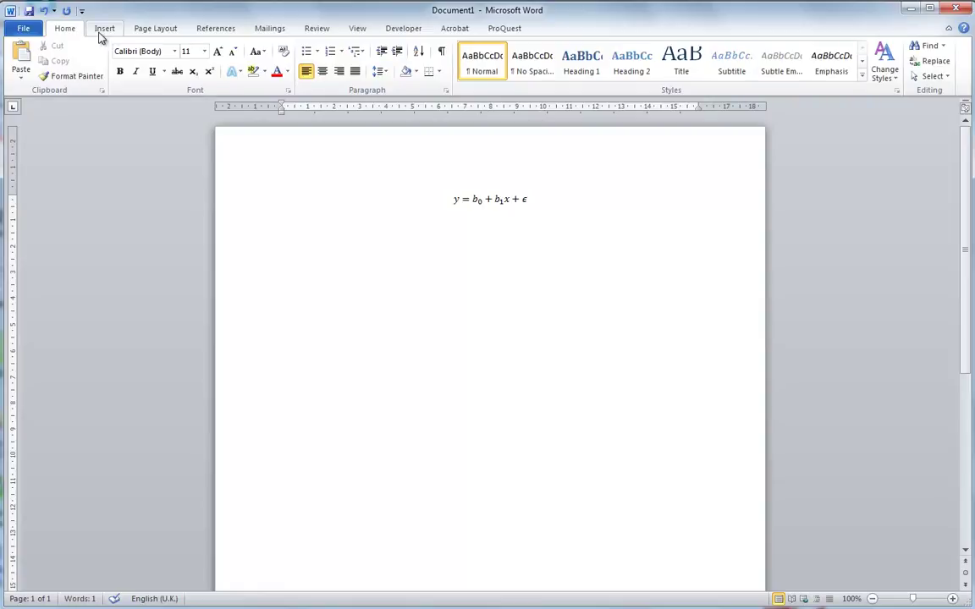
{"action": "left_click", "coordinate": [101, 32]}
{"action": "left_click", "coordinate": [117, 76]}
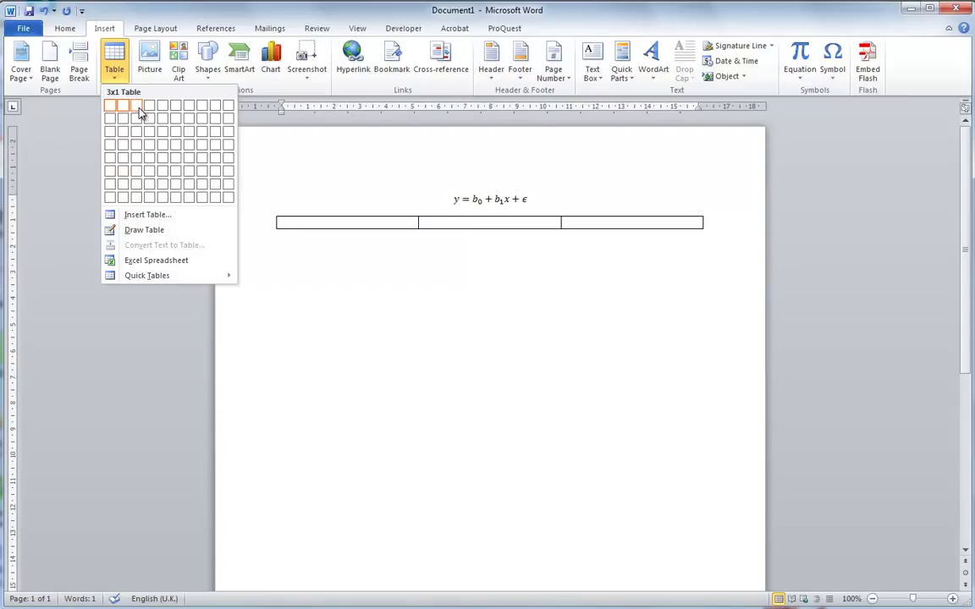
{"action": "left_click", "coordinate": [137, 107]}
Step: Narrow the table's first and last columns to about 1.2 cm each, giving the middle column the remaining width
{"action": "left_click_drag", "start_coordinate": [415, 107], "coordinate": [314, 107]}
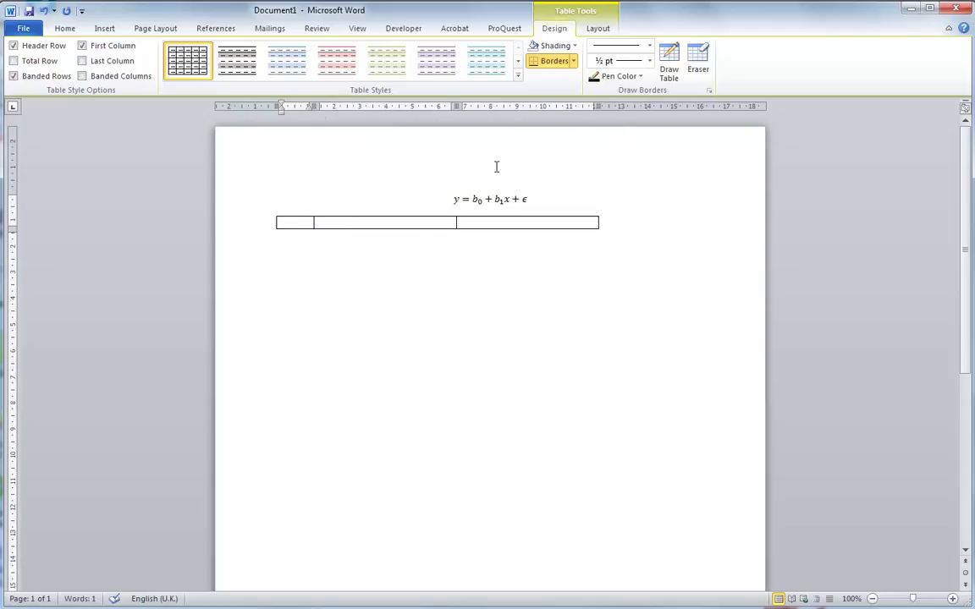
{"action": "key", "text": "ctrl+z"}
{"action": "left_click_drag", "start_coordinate": [418, 223], "coordinate": [314, 209]}
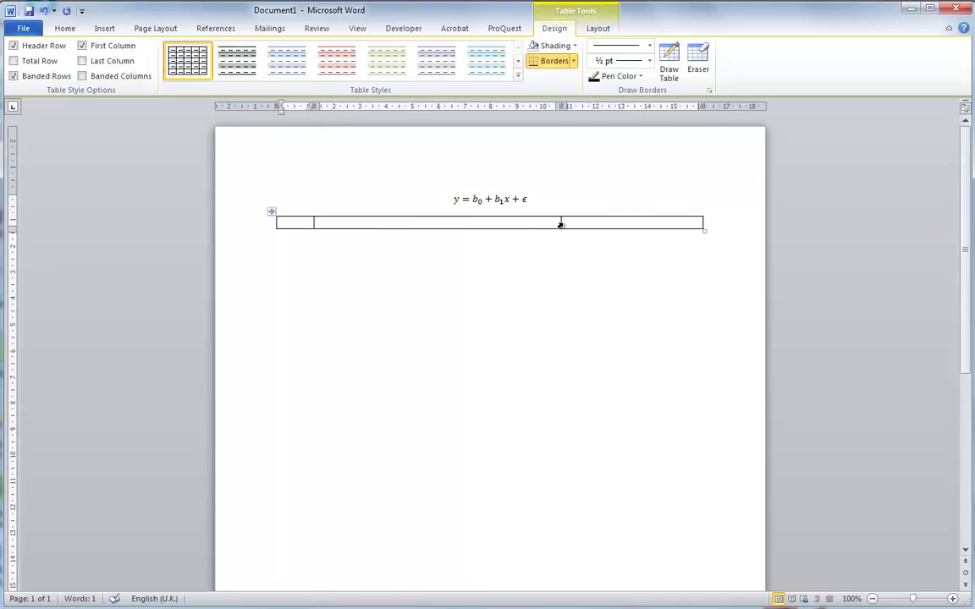
{"action": "left_click_drag", "start_coordinate": [559, 220], "coordinate": [676, 213]}
{"action": "left_click_drag", "start_coordinate": [314, 223], "coordinate": [307, 223]}
{"action": "left_click_drag", "start_coordinate": [696, 222], "coordinate": [701, 223]}
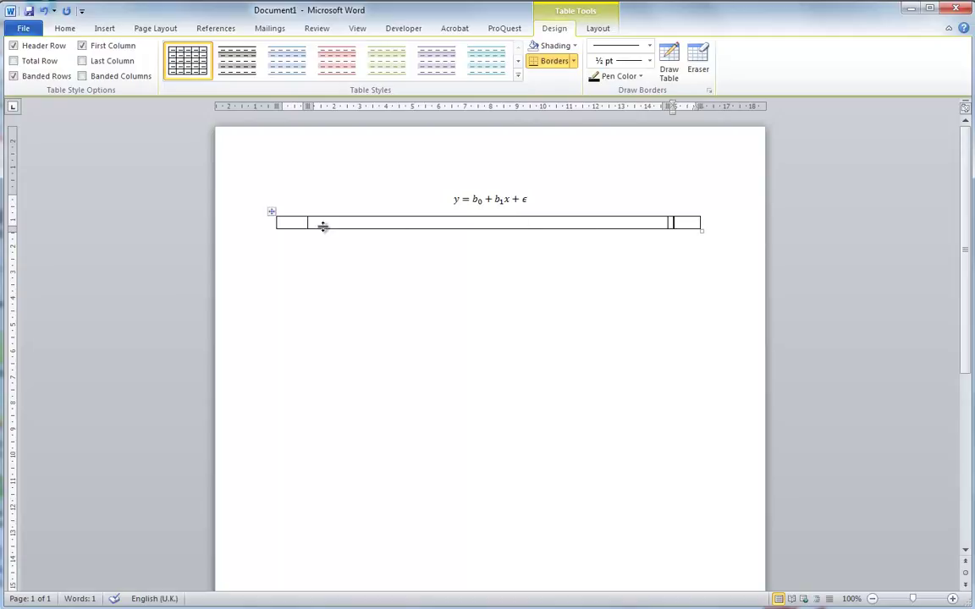
Step: Set the middle table cell's alignment to centred both horizontally and vertically
{"action": "right_click", "coordinate": [443, 225]}
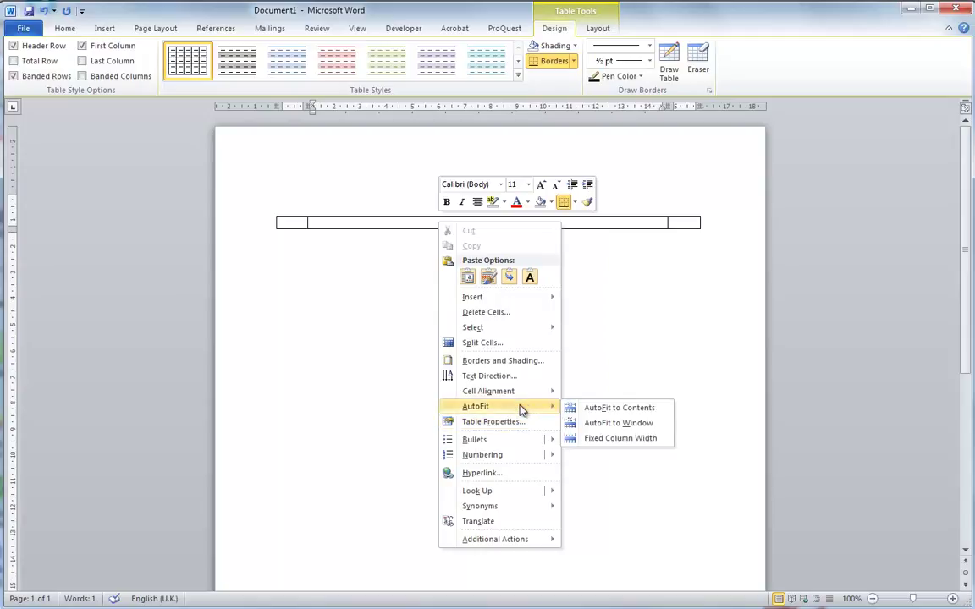
{"action": "mouse_move", "coordinate": [521, 394]}
{"action": "left_click", "coordinate": [581, 406]}
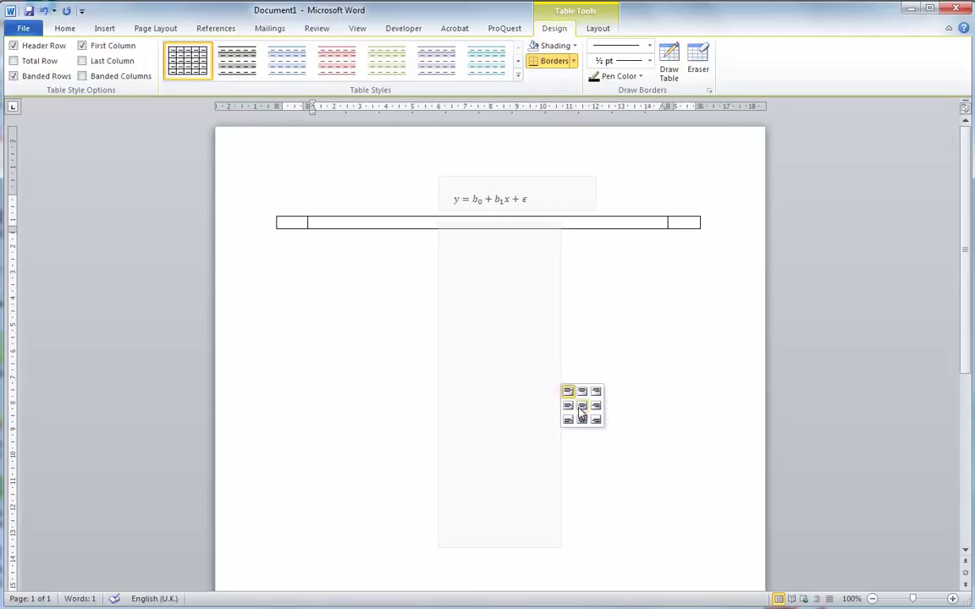
Step: Enter an empty pair of parentheses () in the last table cell and align it right, vertically centred
{"action": "left_click", "coordinate": [683, 224]}
{"action": "type", "text": "(1)"}
{"action": "left_click_drag", "start_coordinate": [678, 224], "coordinate": [671, 225]}
{"action": "double_click", "coordinate": [681, 222]}
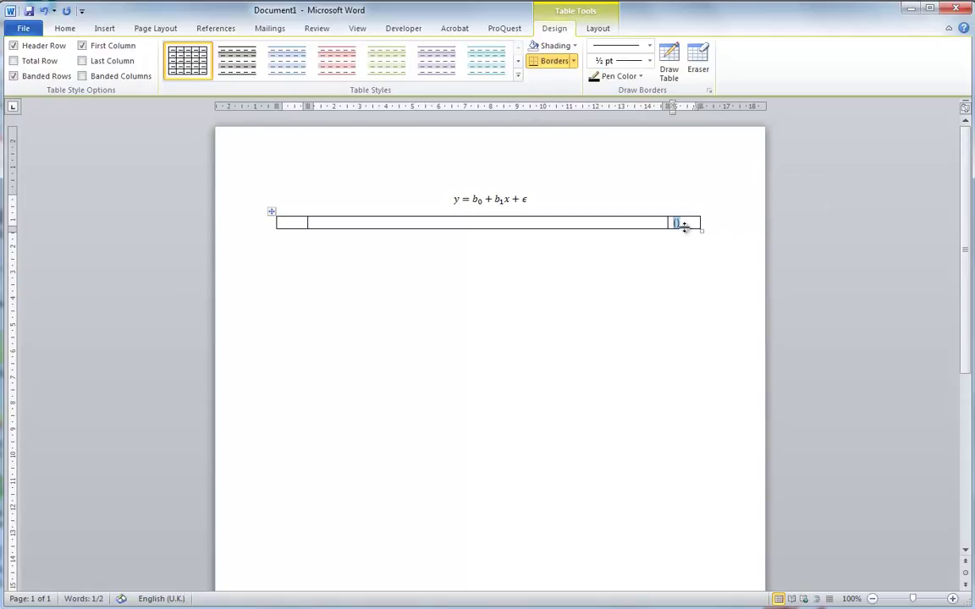
{"action": "right_click", "coordinate": [680, 225]}
{"action": "mouse_move", "coordinate": [748, 393]}
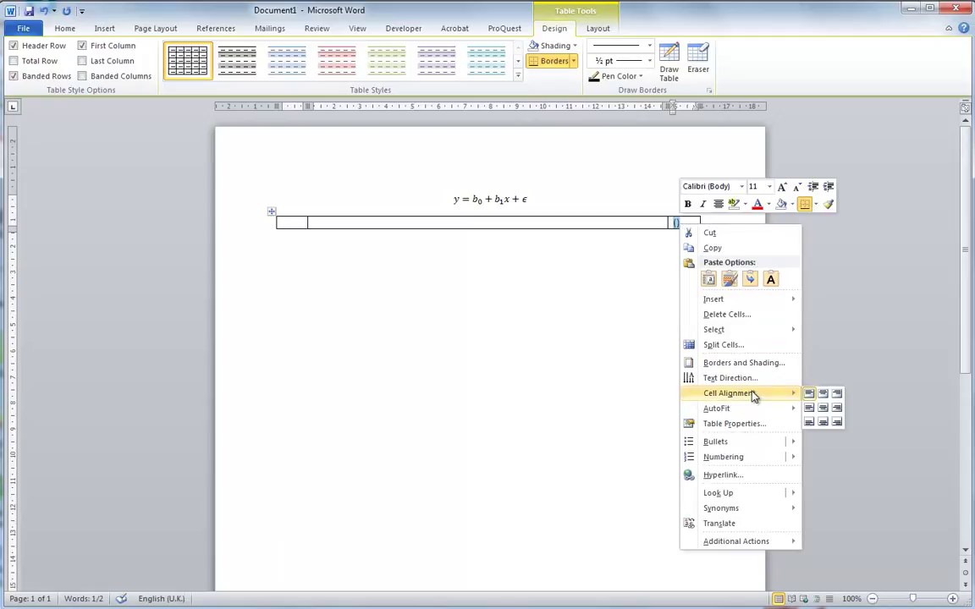
{"action": "left_click", "coordinate": [825, 409]}
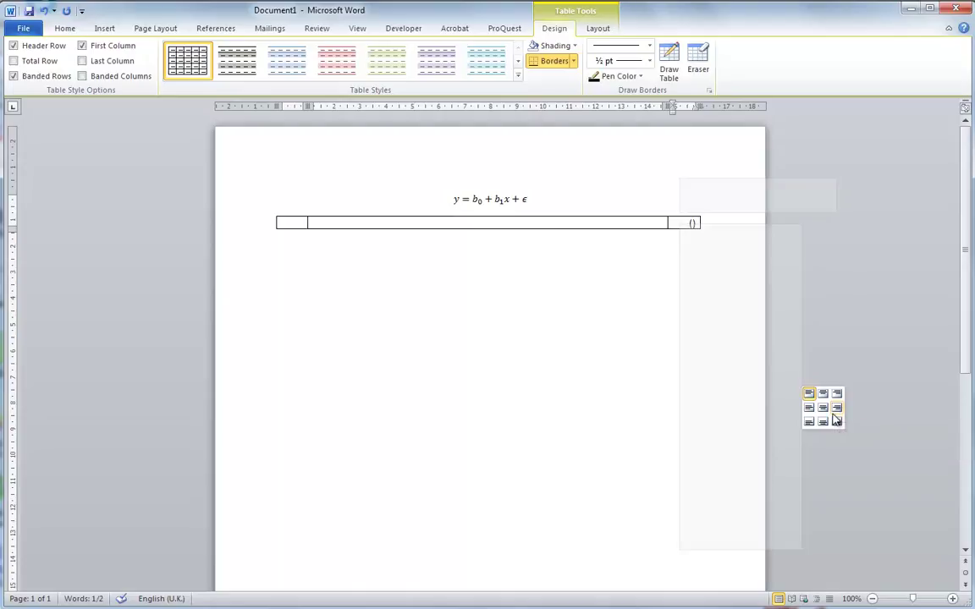
{"action": "left_click", "coordinate": [836, 411]}
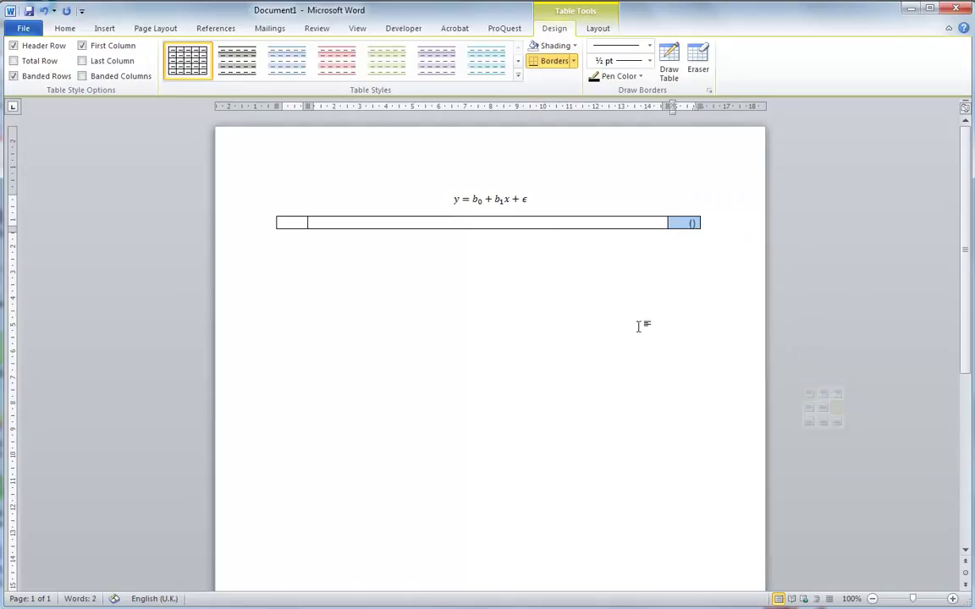
Step: Insert an empty equation placeholder in the middle table cell
{"action": "left_click", "coordinate": [553, 227]}
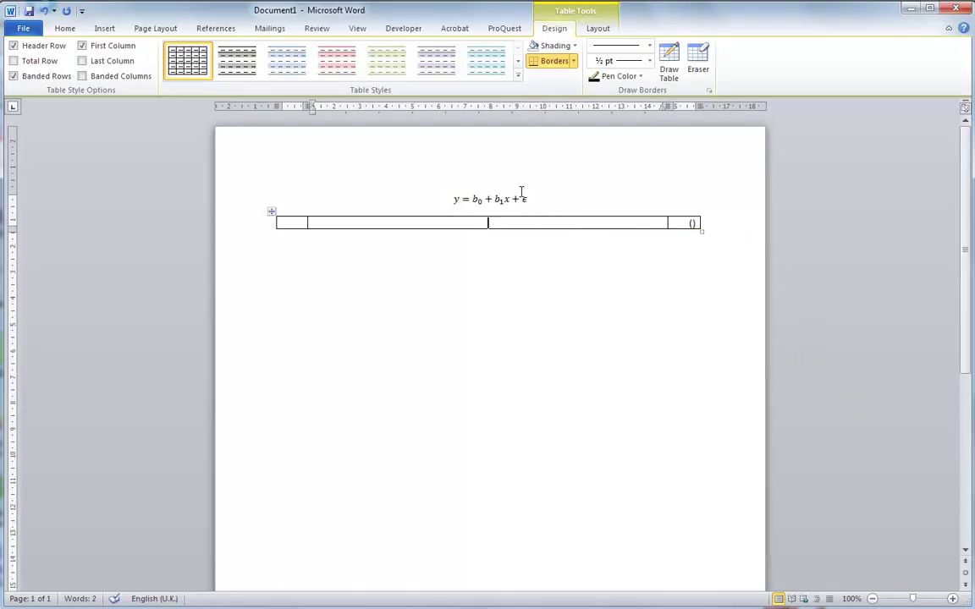
{"action": "left_click", "coordinate": [65, 27]}
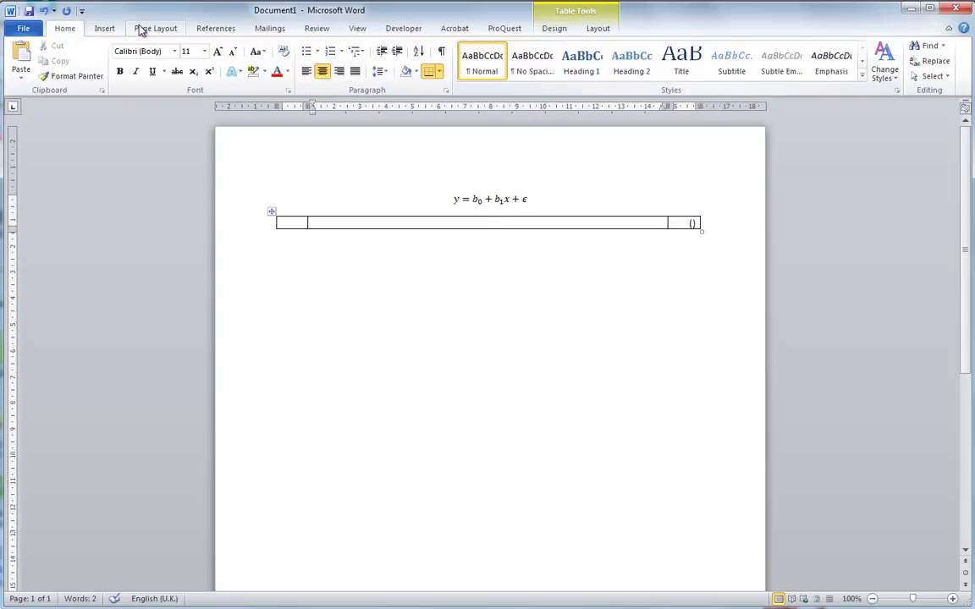
{"action": "left_click", "coordinate": [104, 28]}
{"action": "left_click", "coordinate": [799, 59]}
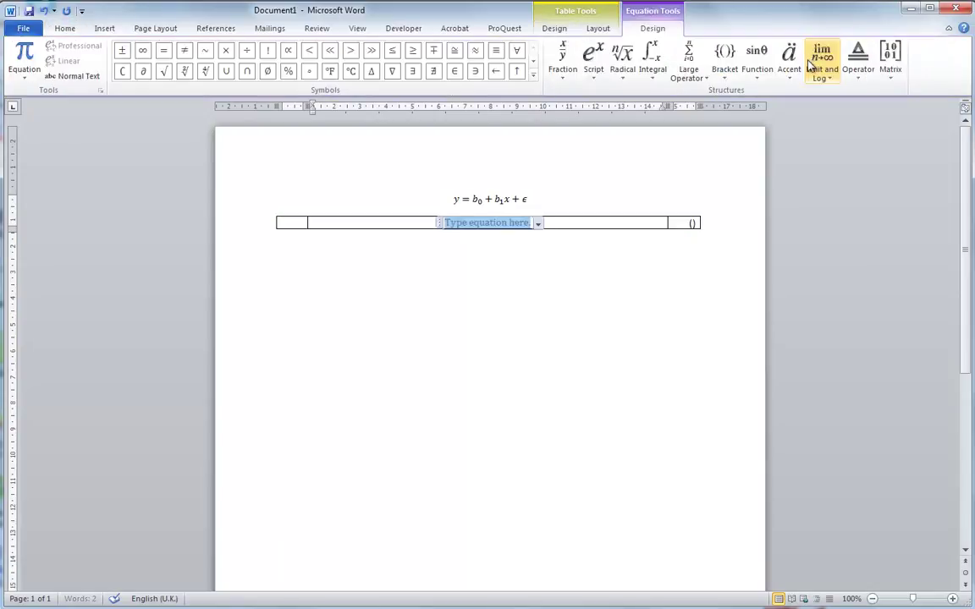
{"action": "left_click", "coordinate": [370, 263]}
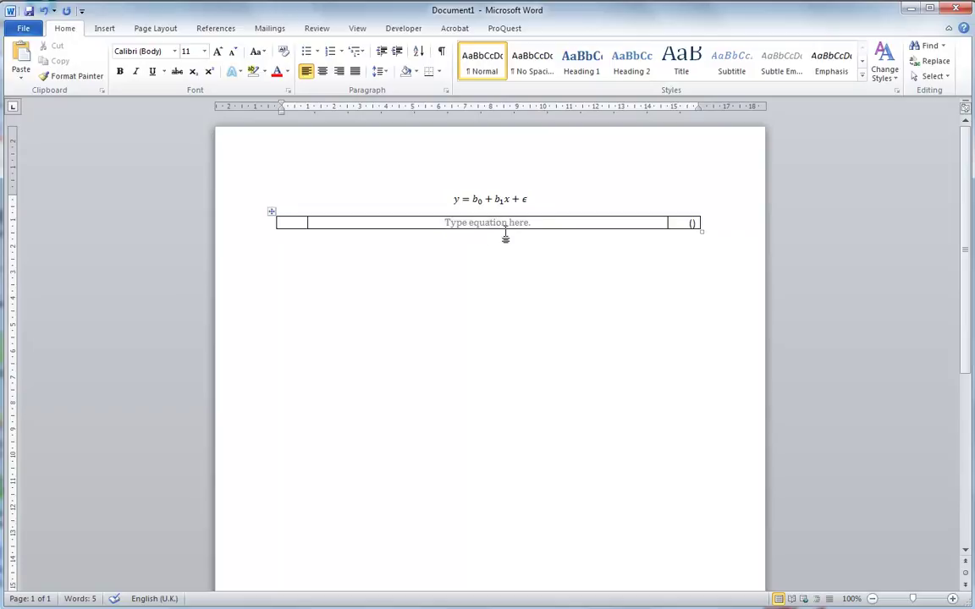
Step: Insert a Seq field with the code SEQ EQ between the parentheses in the last table cell
{"action": "left_click", "coordinate": [692, 225]}
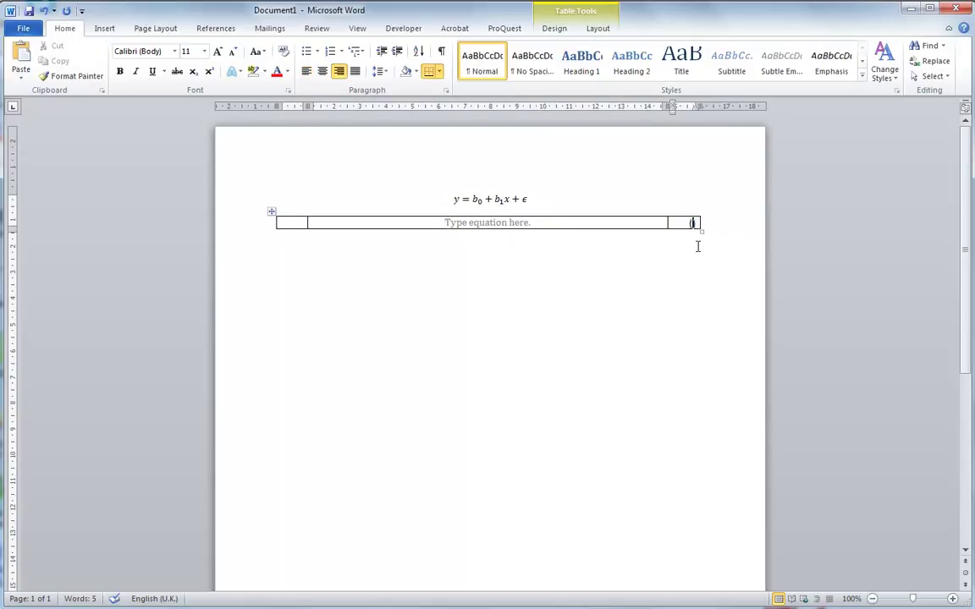
{"action": "left_click", "coordinate": [103, 31]}
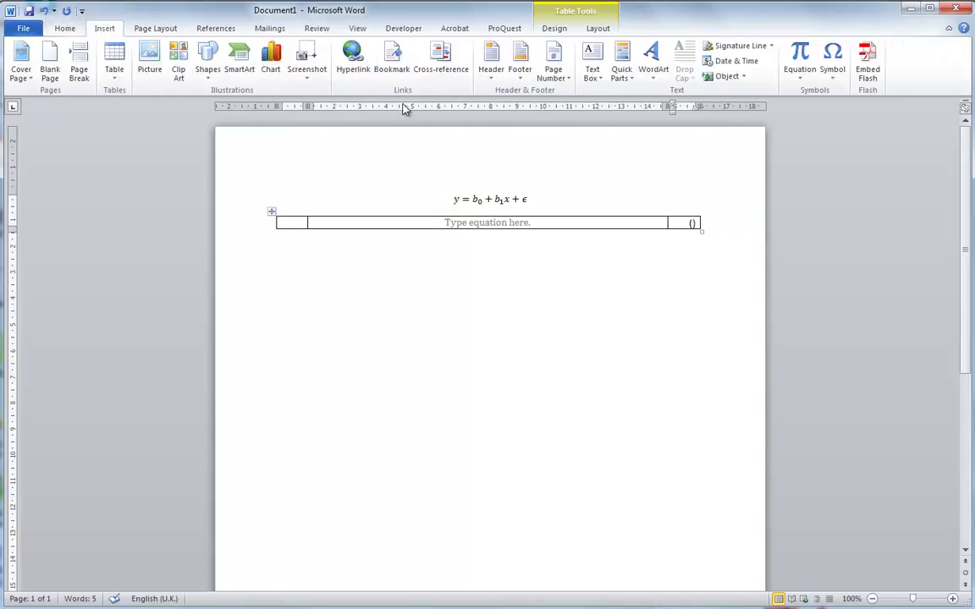
{"action": "left_click", "coordinate": [627, 78]}
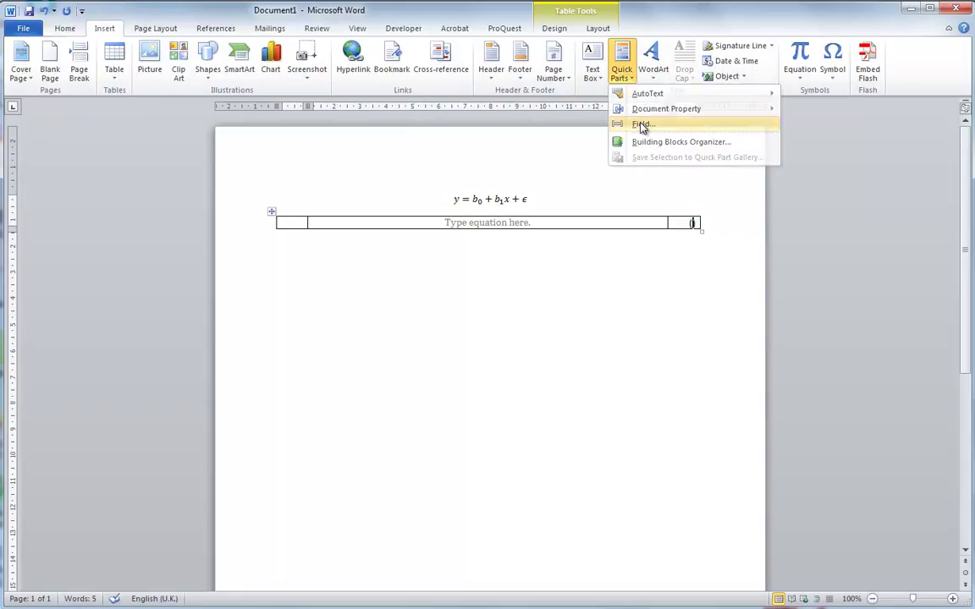
{"action": "left_click", "coordinate": [640, 123]}
{"action": "left_click_drag", "start_coordinate": [363, 252], "coordinate": [365, 331]}
{"action": "left_click", "coordinate": [274, 371]}
{"action": "left_click", "coordinate": [427, 199]}
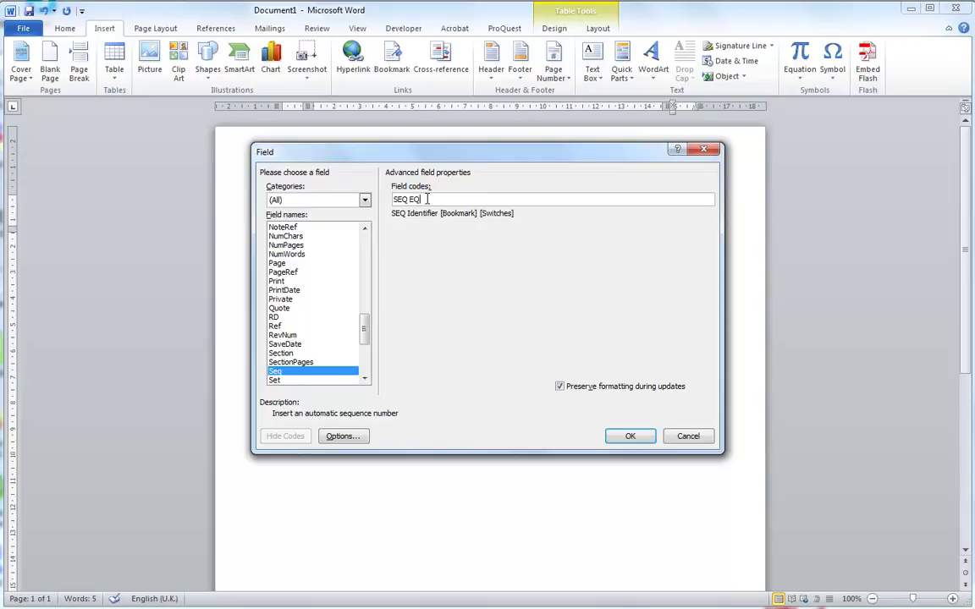
{"action": "left_click", "coordinate": [627, 435]}
{"action": "key", "text": "Down"}
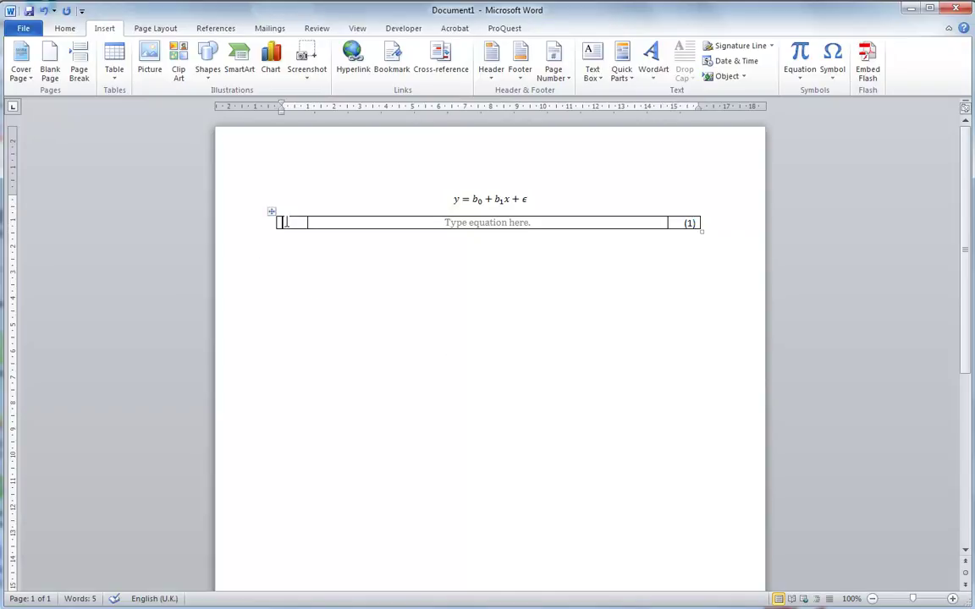
Step: Remove all borders from the three-column equation table
{"action": "left_click", "coordinate": [271, 211]}
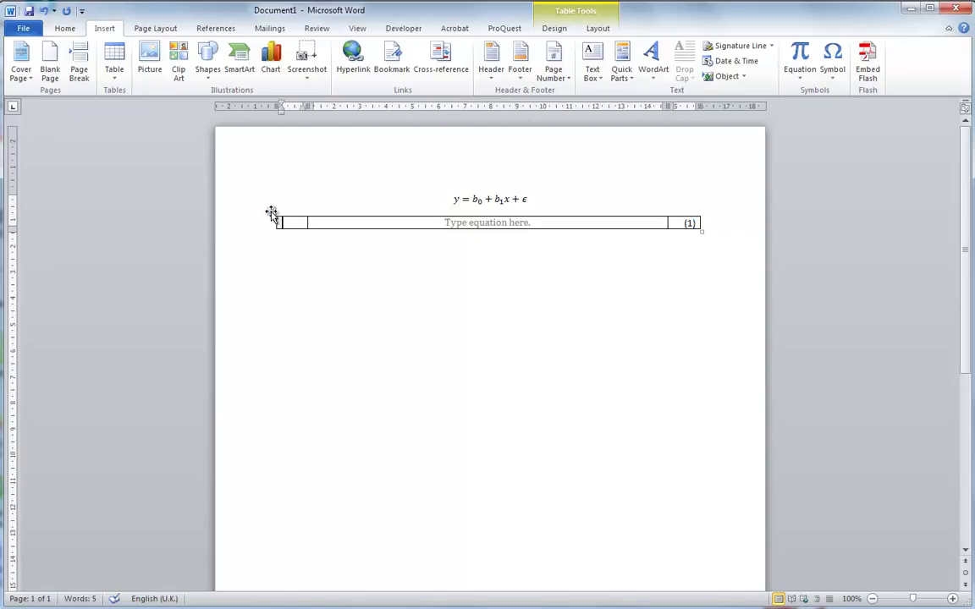
{"action": "left_click", "coordinate": [580, 13]}
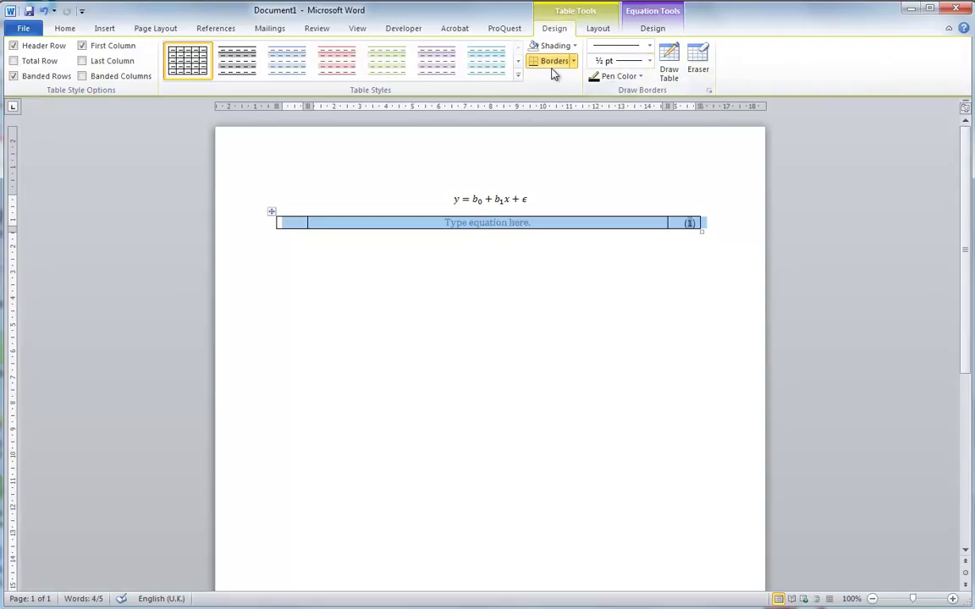
{"action": "left_click", "coordinate": [573, 67]}
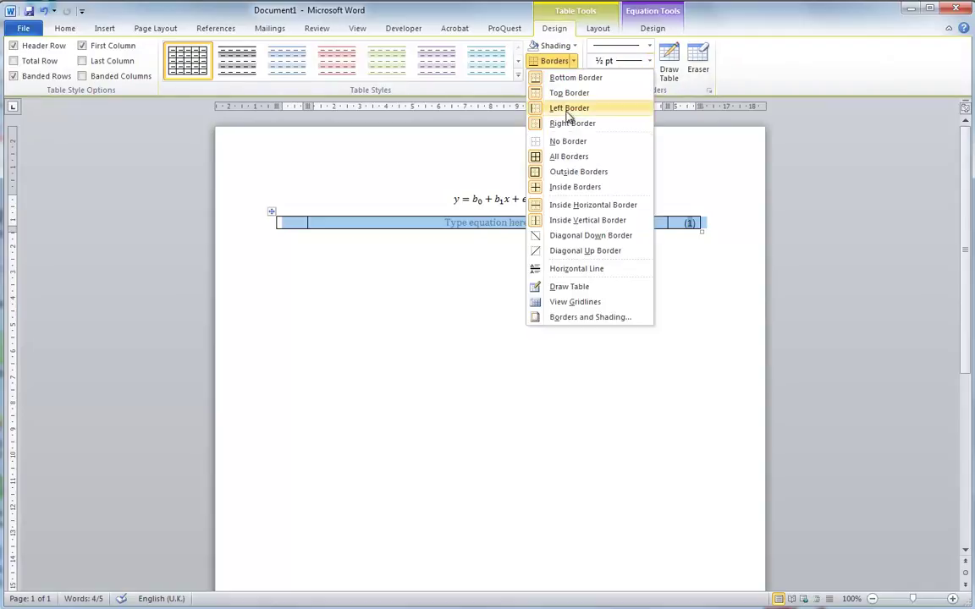
{"action": "left_click", "coordinate": [571, 137]}
{"action": "left_click", "coordinate": [474, 271]}
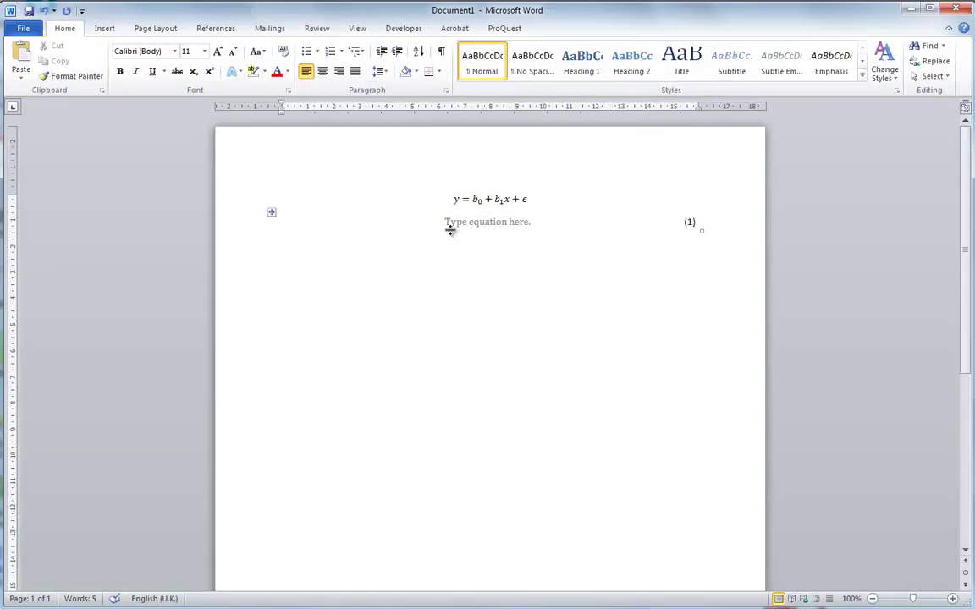
Step: Save the whole equation table to the Quick Parts gallery as a building block named EquationS
{"action": "left_click", "coordinate": [270, 211]}
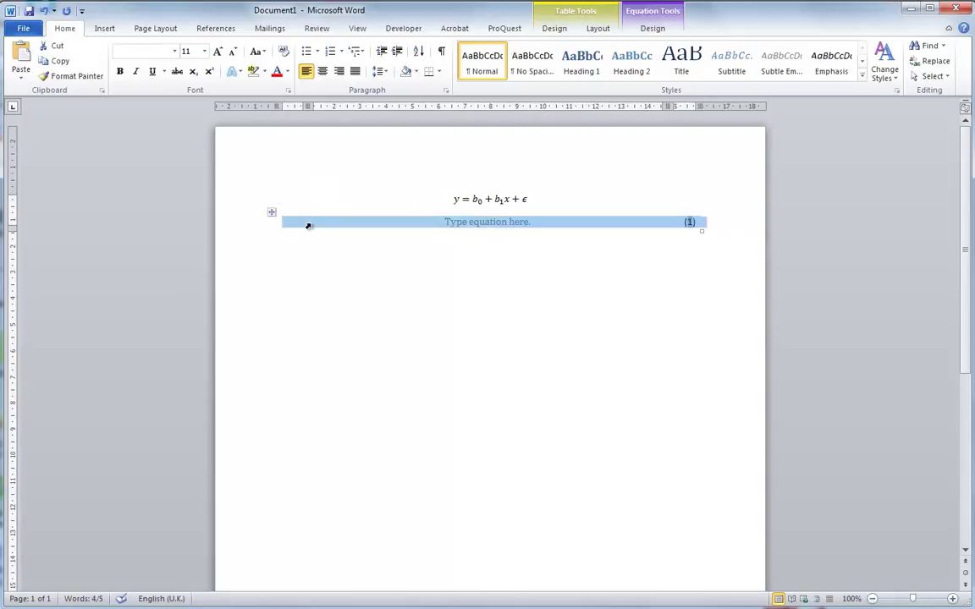
{"action": "right_click", "coordinate": [309, 228]}
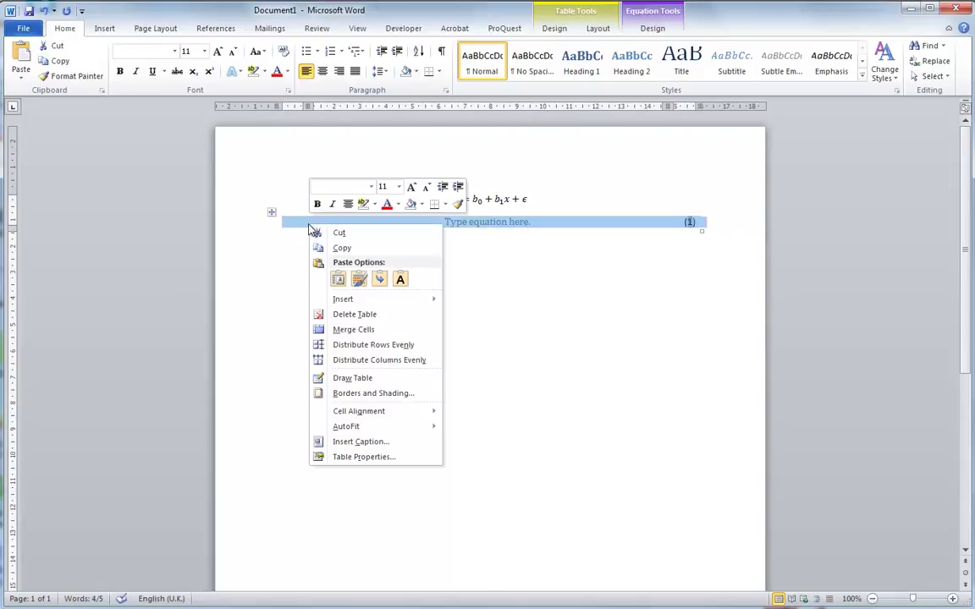
{"action": "left_click", "coordinate": [102, 28]}
{"action": "left_click", "coordinate": [622, 77]}
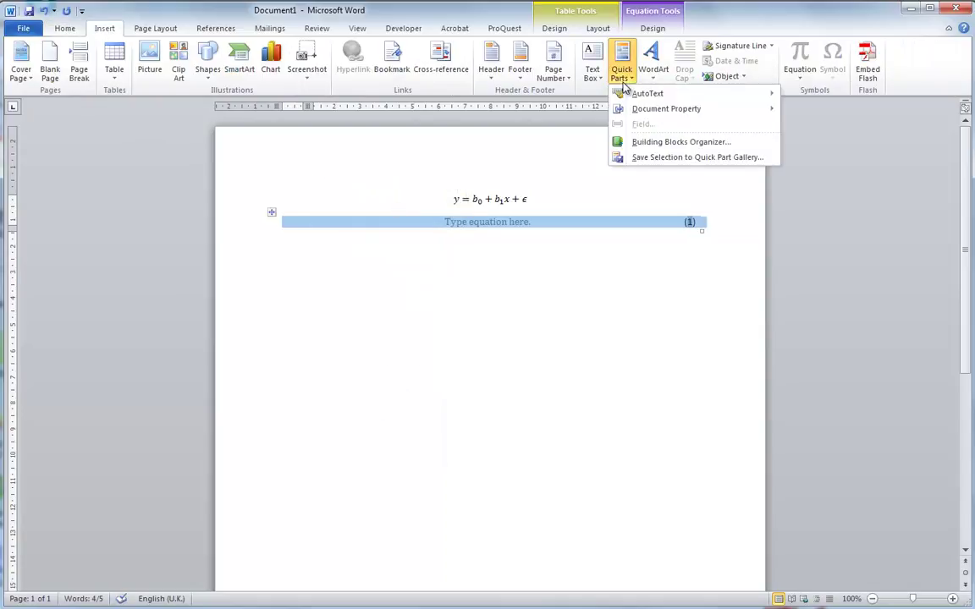
{"action": "left_click", "coordinate": [652, 158]}
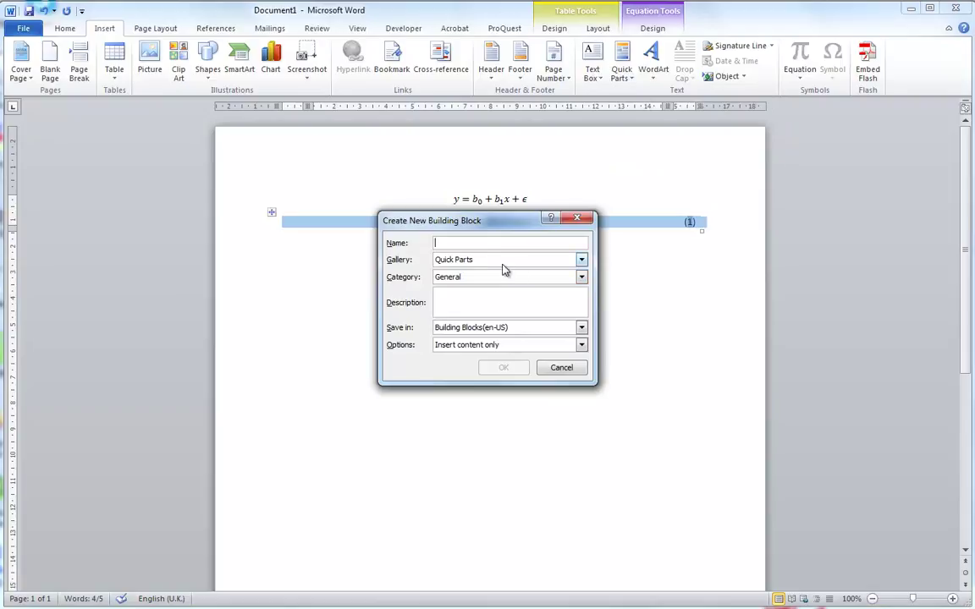
{"action": "type", "text": "EquationS"}
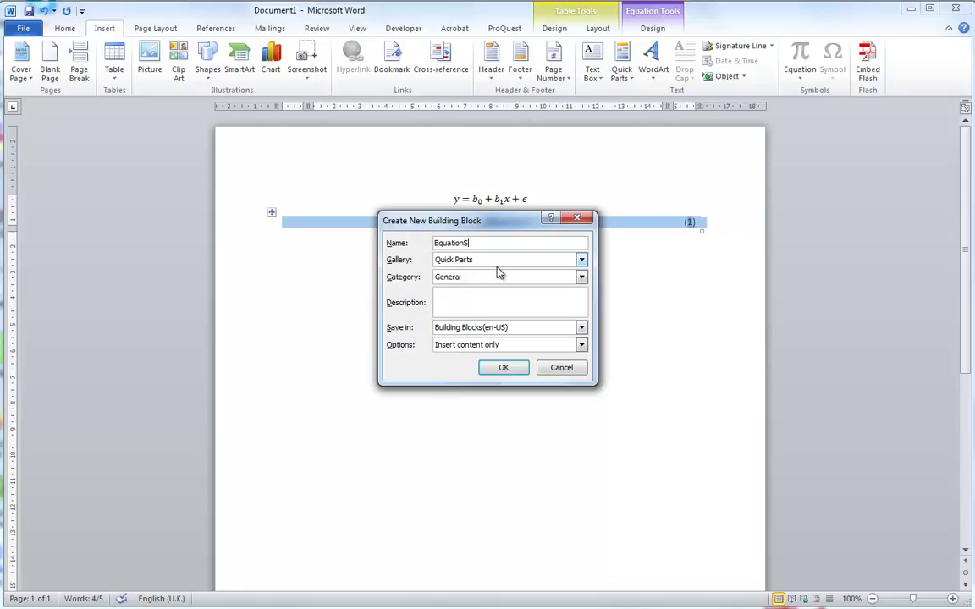
{"action": "key", "text": "Return"}
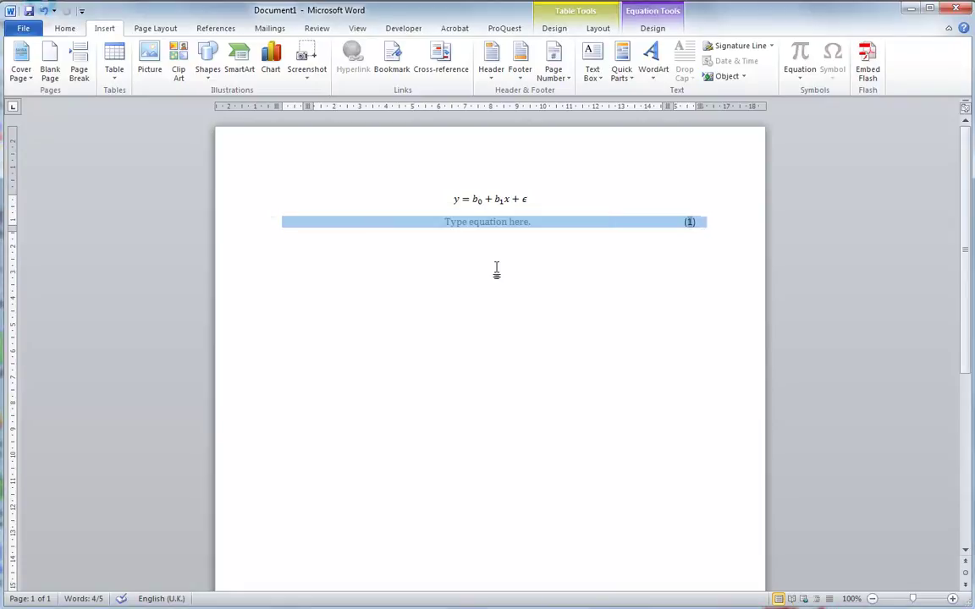
{"action": "left_click", "coordinate": [496, 269]}
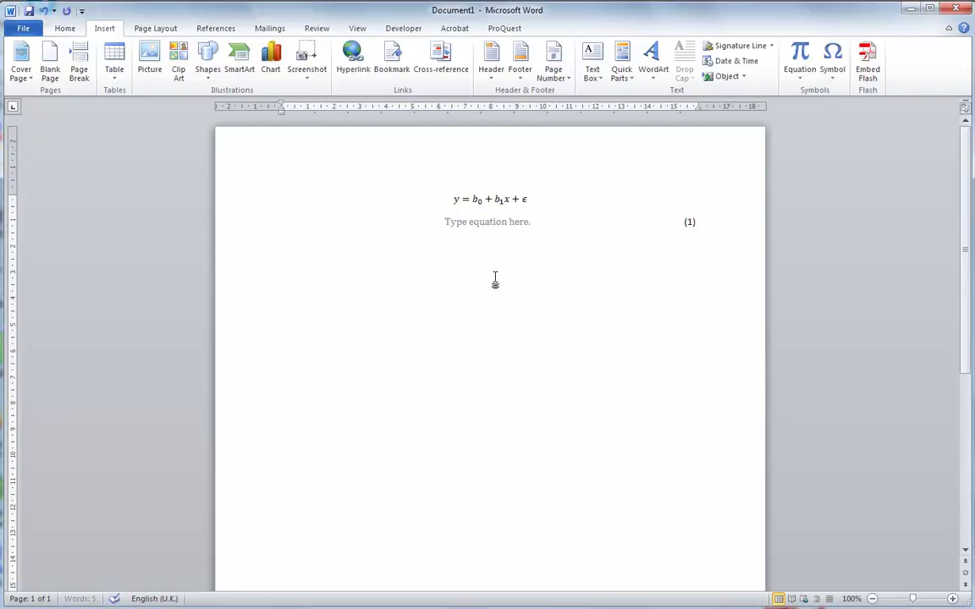
Step: Copy the equation y = b_0 + b_1 x + ϵ from above the table into the table's equation placeholder
{"action": "left_click", "coordinate": [463, 221]}
{"action": "left_click_drag", "start_coordinate": [453, 201], "coordinate": [524, 201]}
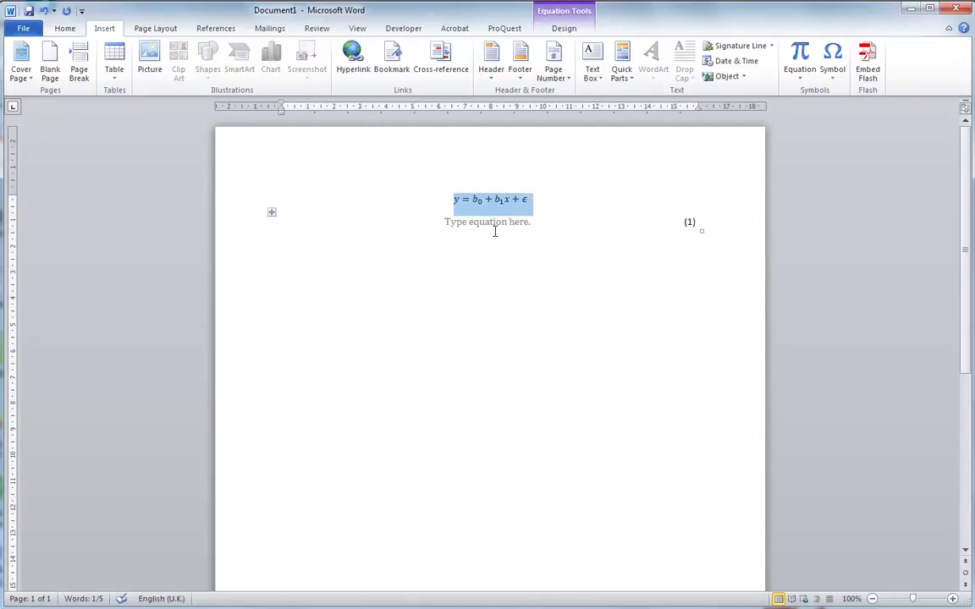
{"action": "left_click", "coordinate": [490, 225]}
{"action": "type", "text": "y = b0 + b1x + ϵ"}
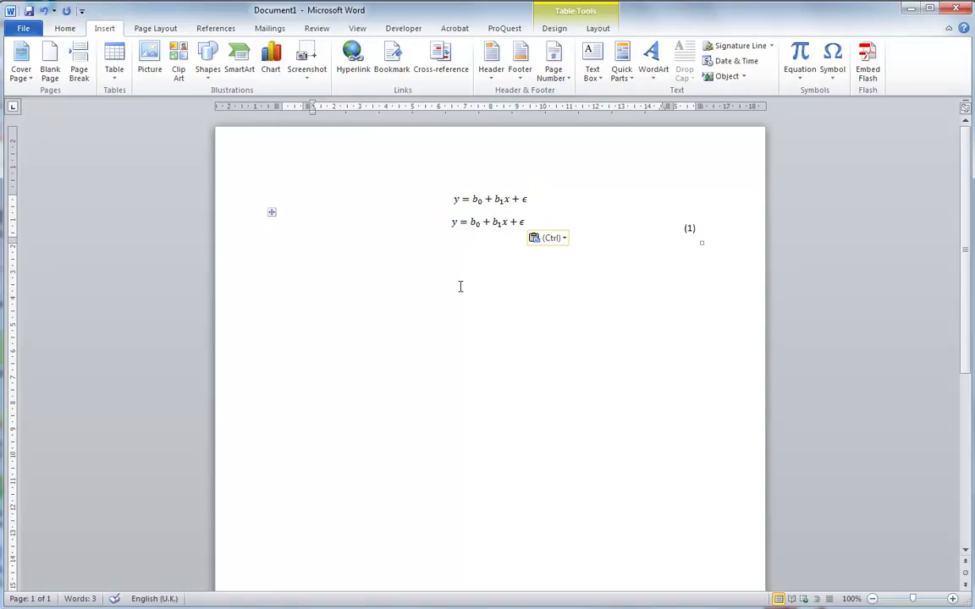
Step: Insert the EquationS building block on the empty line below the first numbered equation
{"action": "left_click", "coordinate": [460, 286]}
{"action": "left_click", "coordinate": [398, 337]}
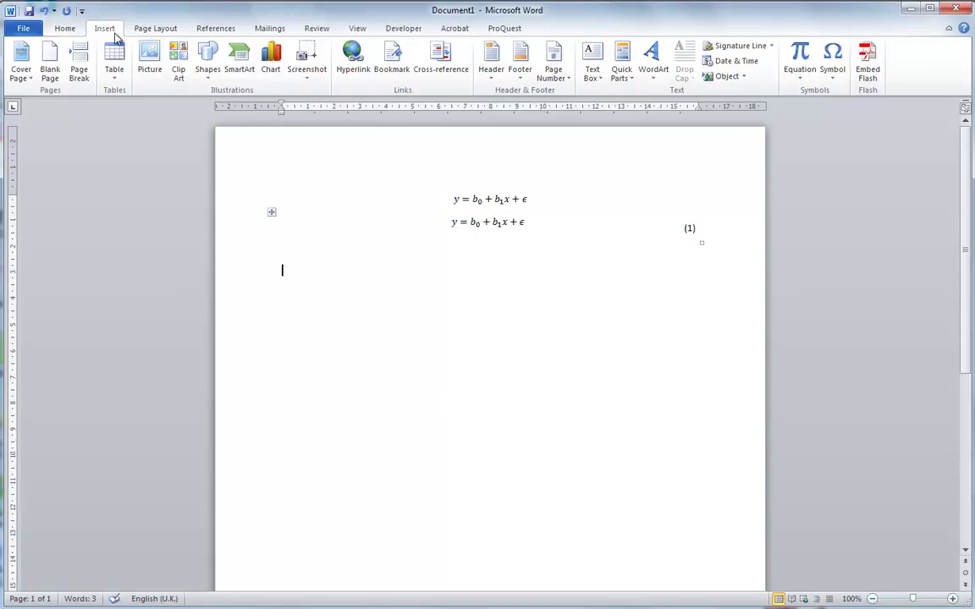
{"action": "left_click", "coordinate": [629, 80]}
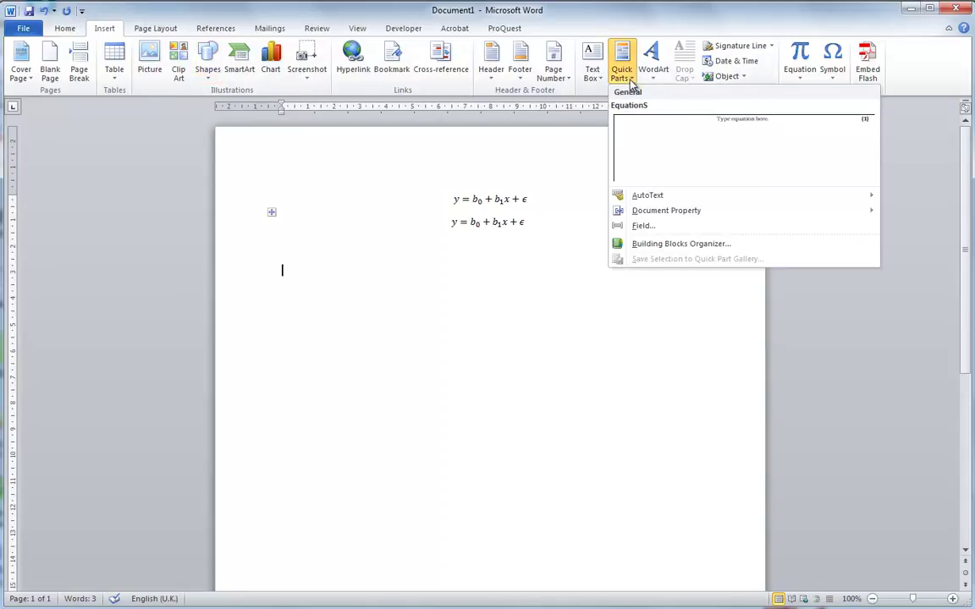
{"action": "left_click", "coordinate": [739, 127]}
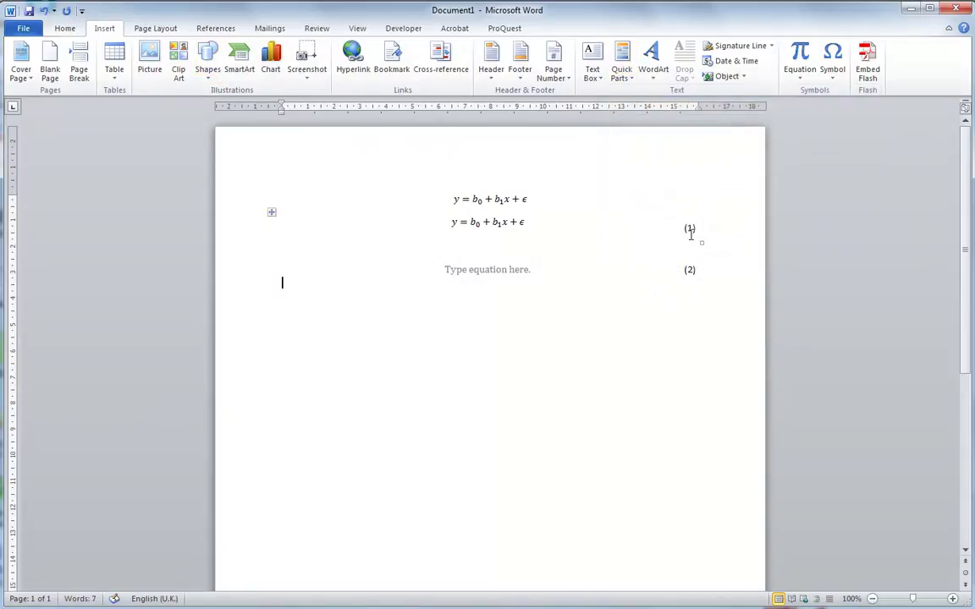
Step: Enter the equation ŷ = b_0 + b_1 x in the second table's equation placeholder
{"action": "left_click", "coordinate": [483, 269]}
{"action": "left_click", "coordinate": [478, 269]}
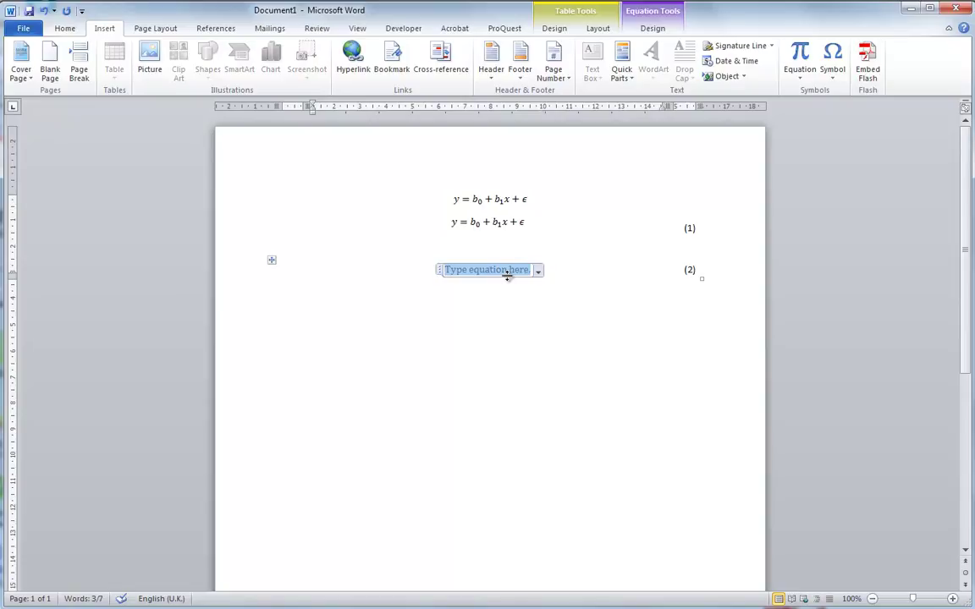
{"action": "type", "text": "(y"}
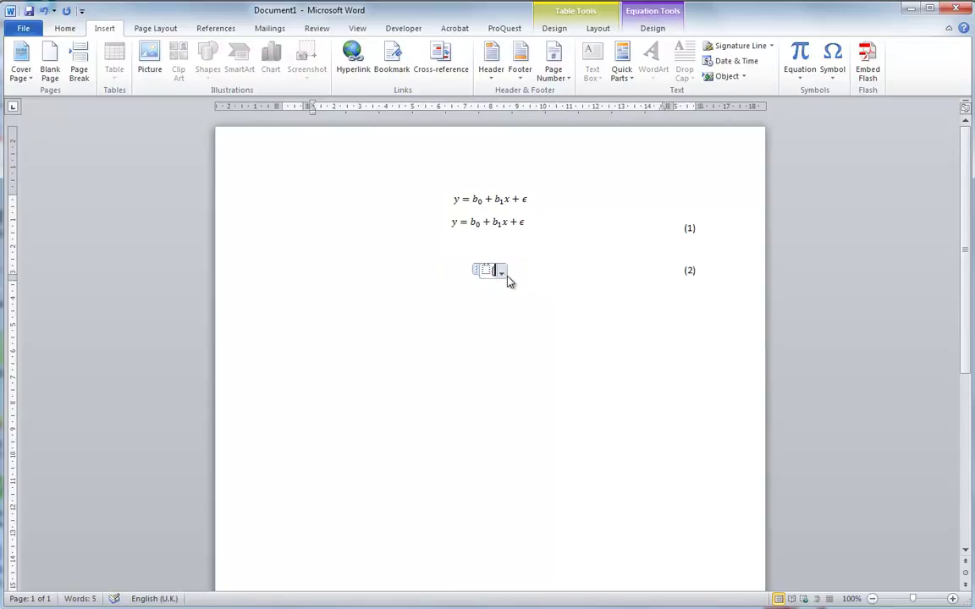
{"action": "key", "text": "BackSpace"}
{"action": "key", "text": "BackSpace"}
{"action": "left_click", "coordinate": [506, 275]}
{"action": "left_click", "coordinate": [506, 275]}
{"action": "type", "text": "="}
{"action": "type", "text": "b_0"}
{"action": "type", "text": "+b"}
{"action": "type", "text": "_1"}
{"action": "type", "text": " x"}
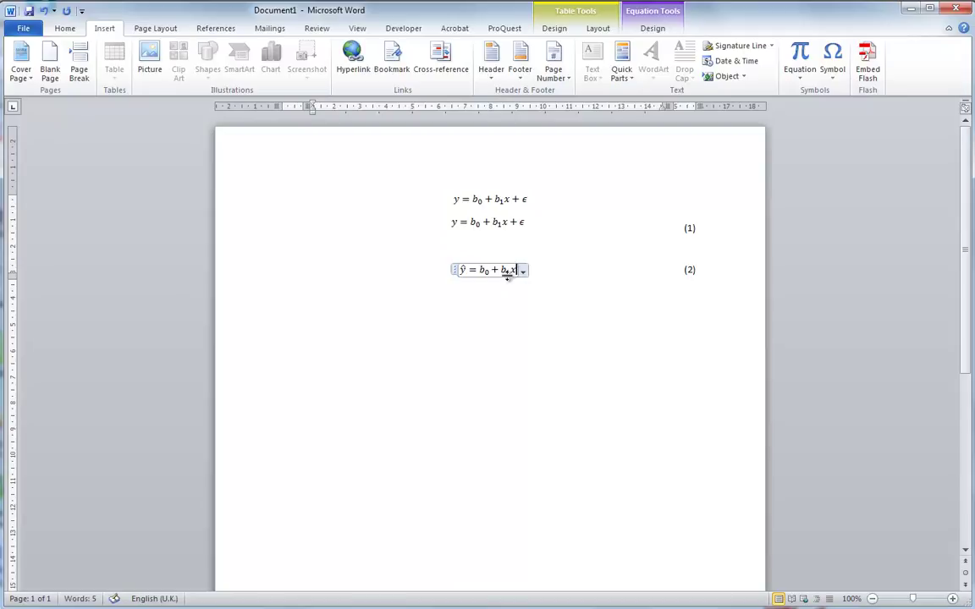
{"action": "key", "text": "Right"}
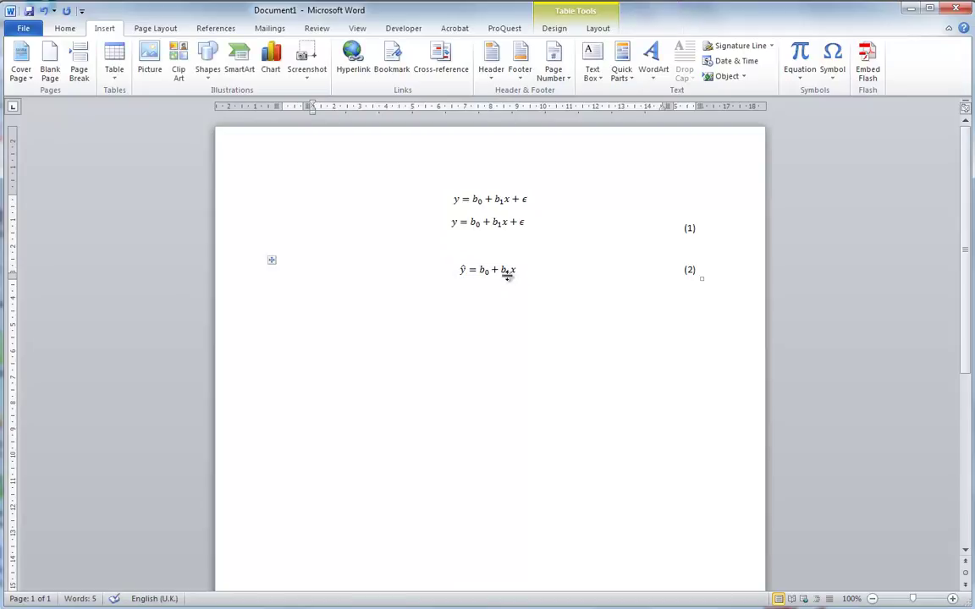
{"action": "left_click", "coordinate": [500, 327]}
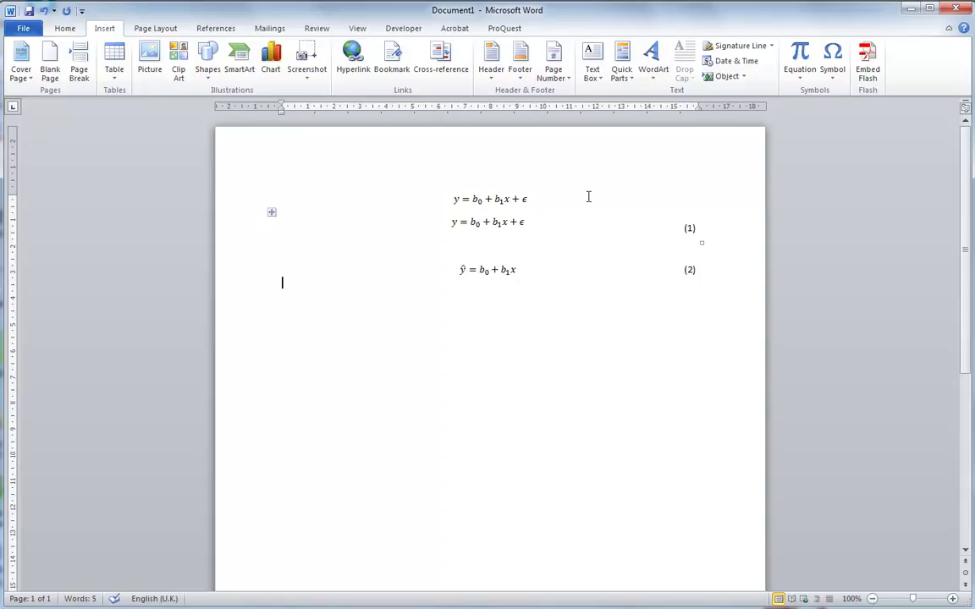
Step: Bookmark the first equation's number, including its parentheses, as RegWithError
{"action": "left_click", "coordinate": [690, 227]}
{"action": "left_click_drag", "start_coordinate": [686, 227], "coordinate": [695, 228]}
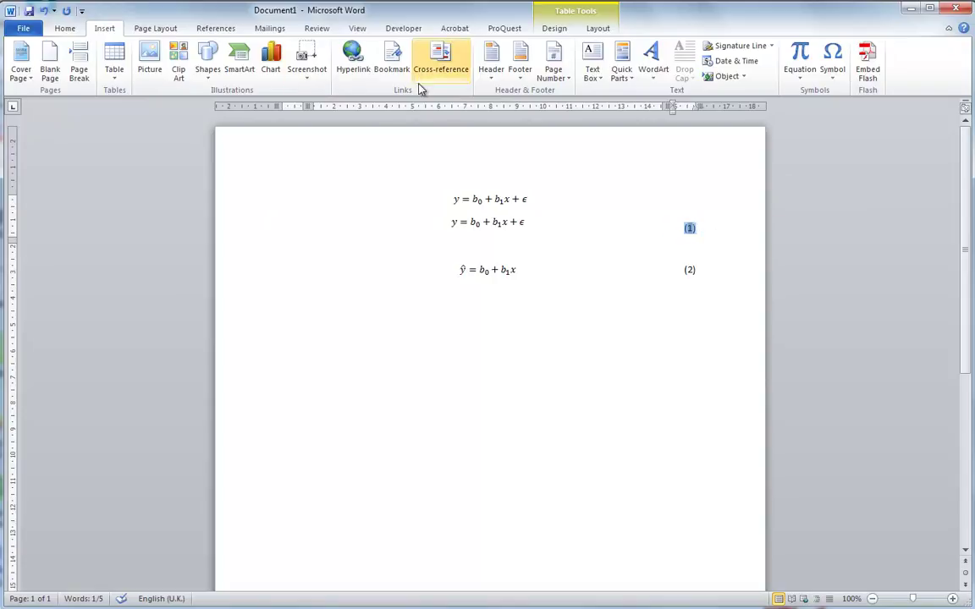
{"action": "left_click", "coordinate": [391, 61]}
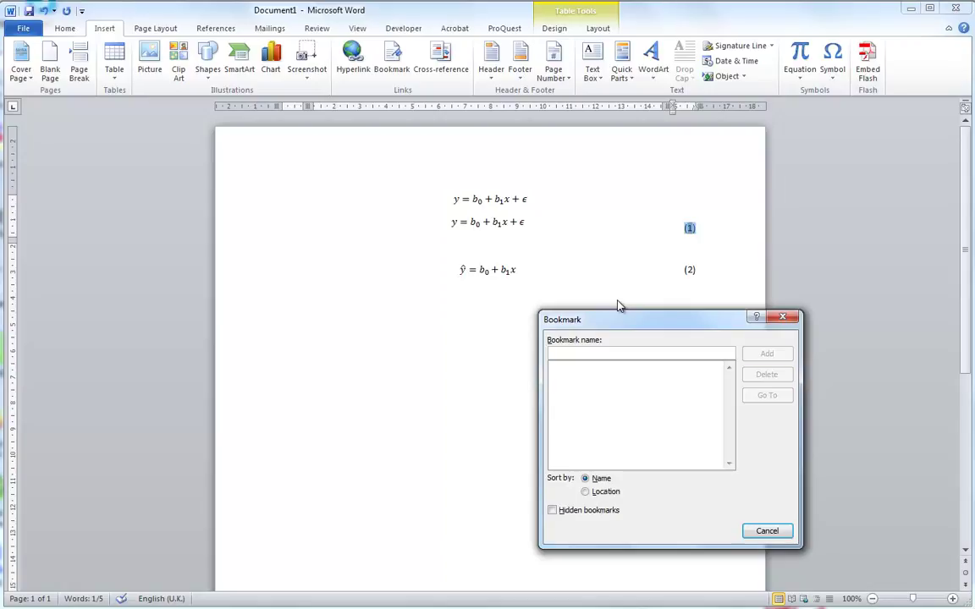
{"action": "type", "text": "RegWithError"}
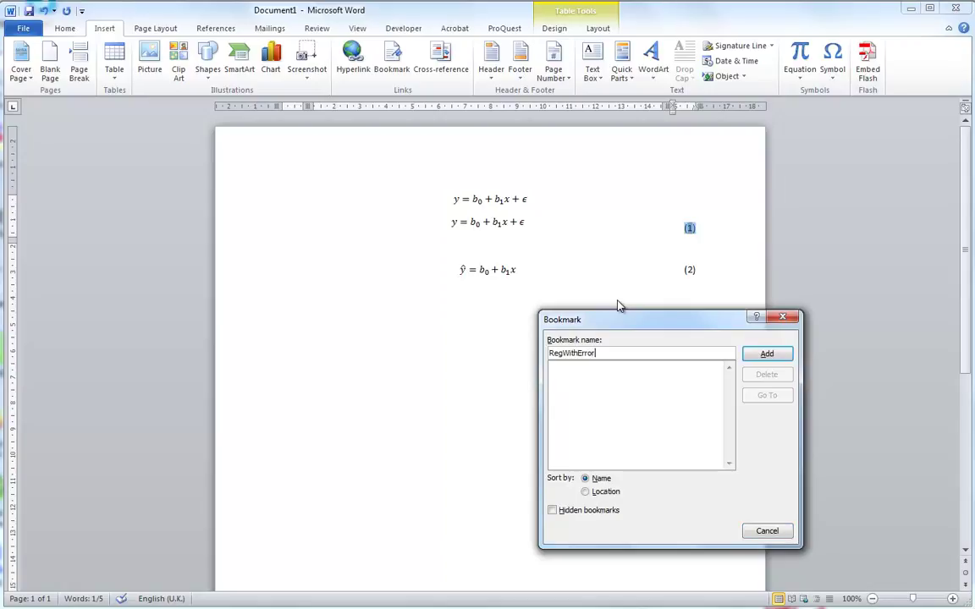
{"action": "key", "text": "Return"}
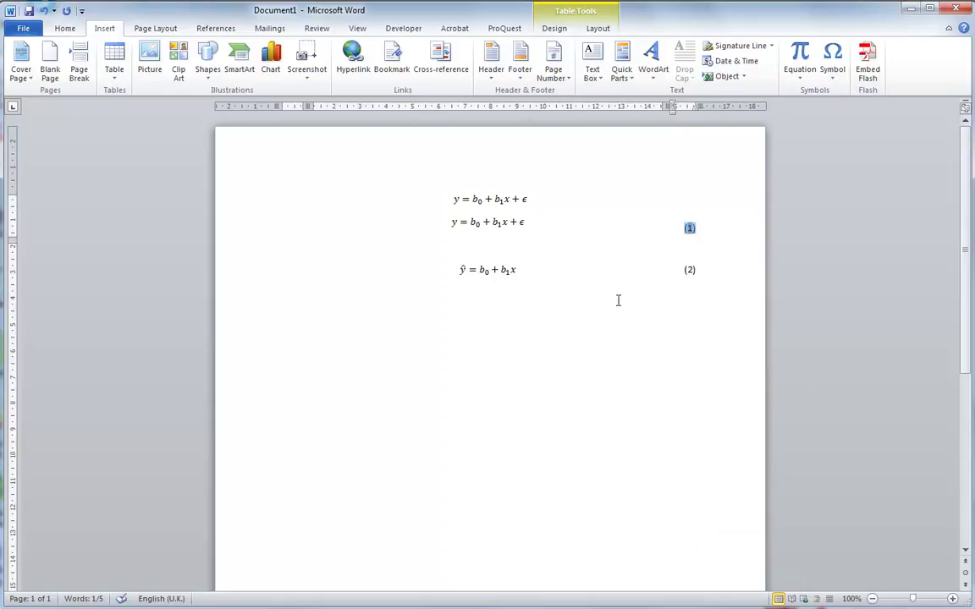
Step: Bookmark the second equation's number, including its parentheses, as RegNoError
{"action": "double_click", "coordinate": [687, 269]}
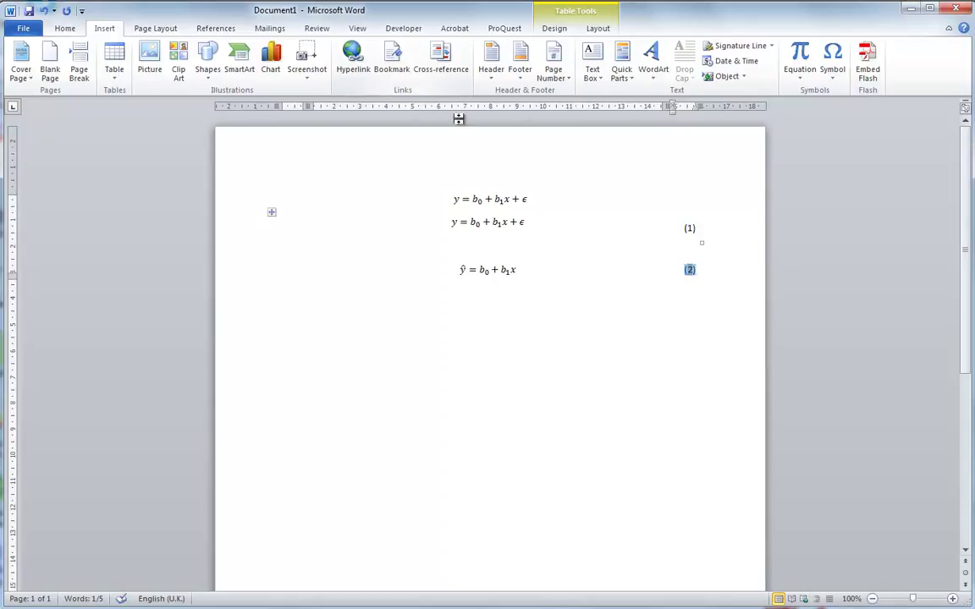
{"action": "left_click", "coordinate": [389, 69]}
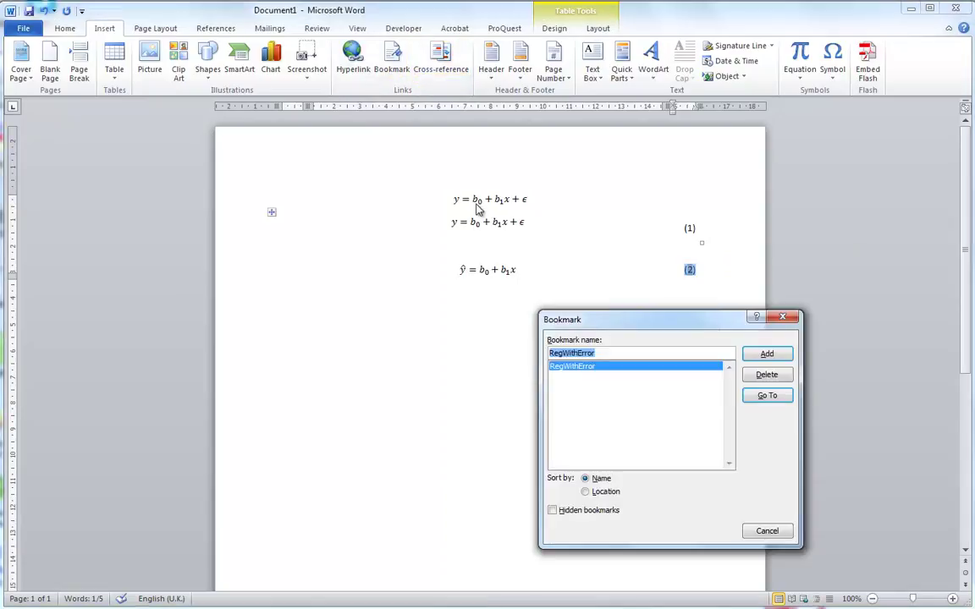
{"action": "type", "text": "REg"}
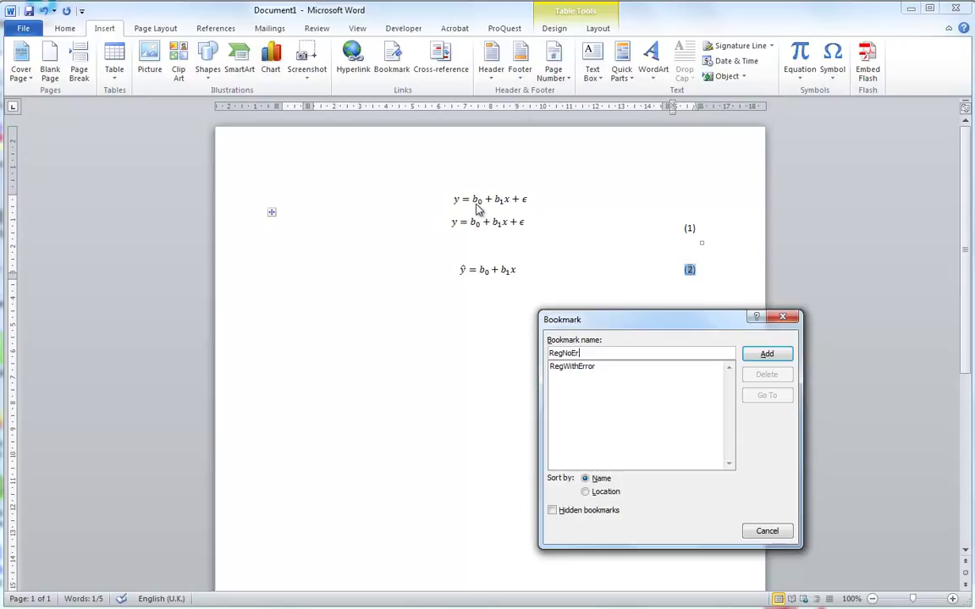
{"action": "type", "text": "NoError"}
{"action": "left_click", "coordinate": [767, 353]}
Step: Begin a sentence below the second numbered equation reading "As can be seen in Equations"
{"action": "left_click", "coordinate": [420, 346]}
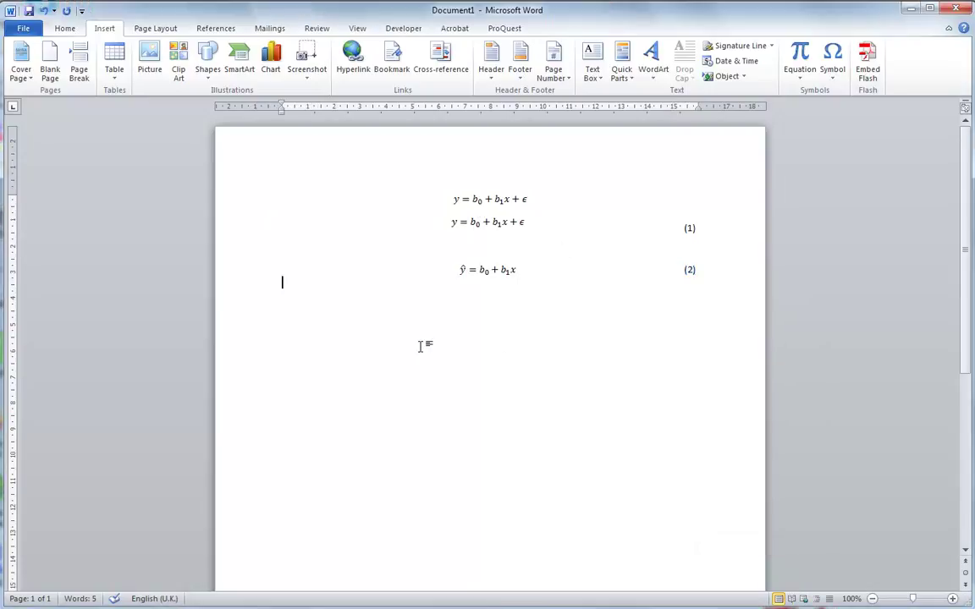
{"action": "type", "text": "ASs"}
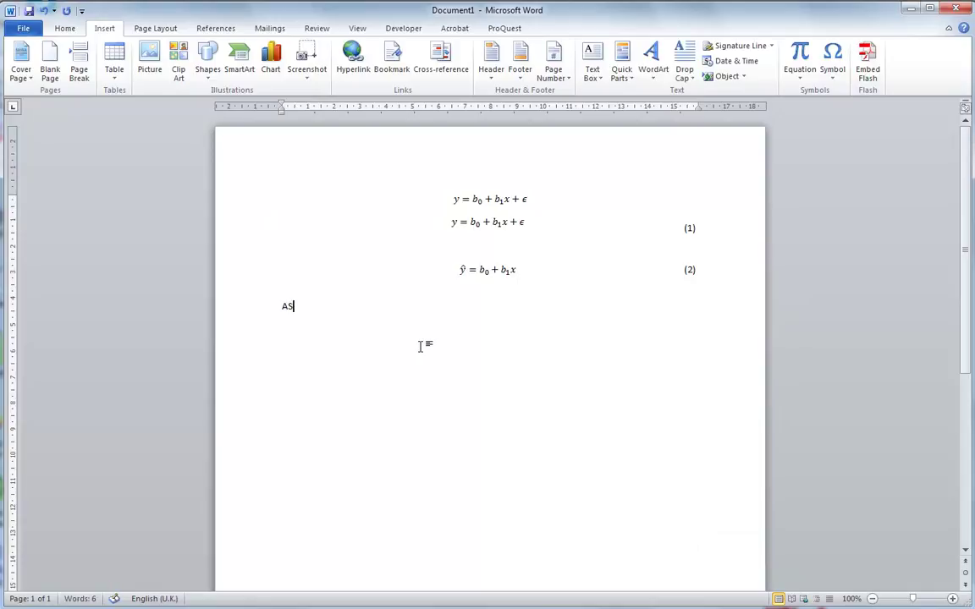
{"action": "type", "text": " can be seen in Equation"}
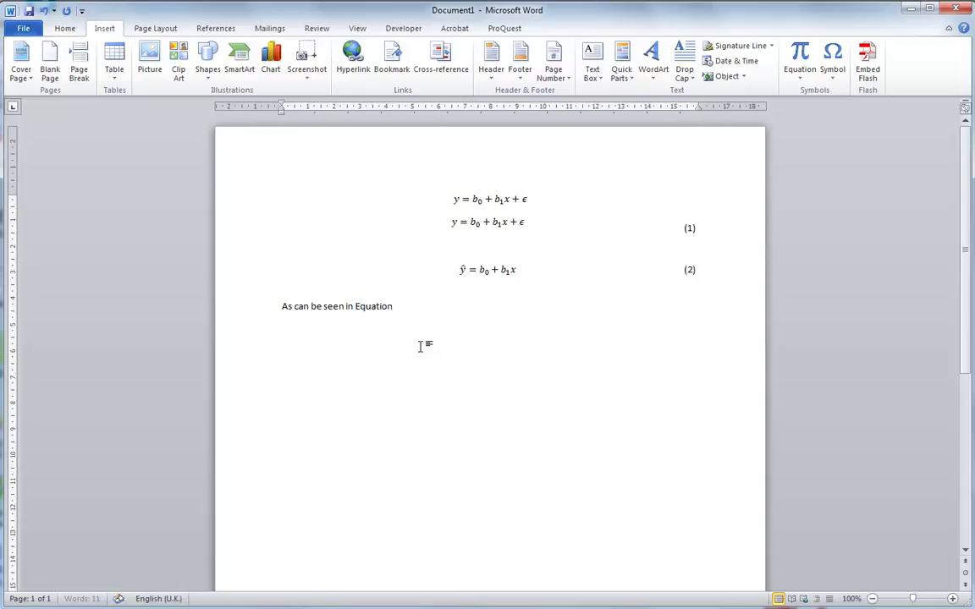
{"action": "type", "text": "s"}
Step: Insert a cross-reference to the bookmark text of RegNoError at the end of the sentence
{"action": "left_click", "coordinate": [446, 66]}
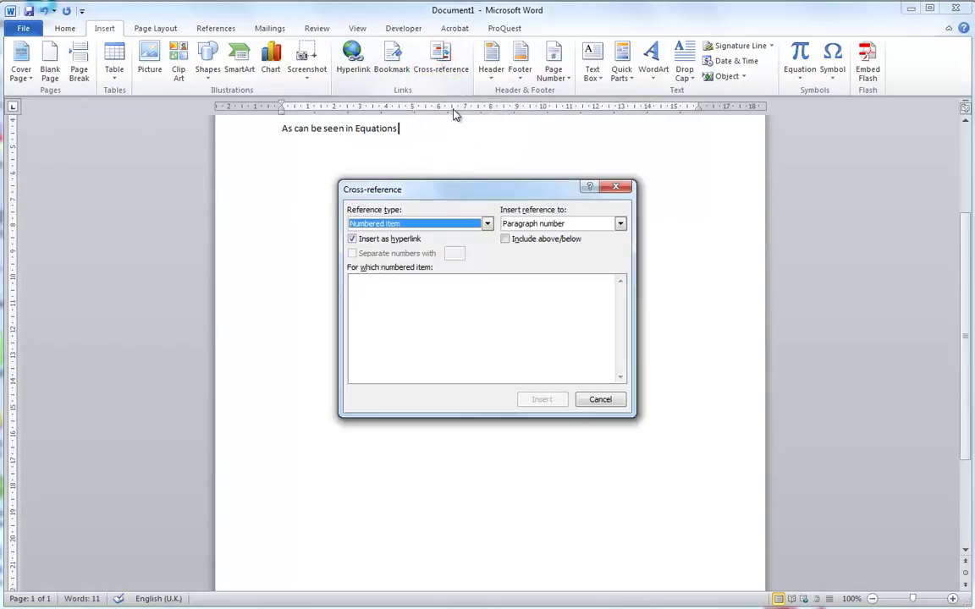
{"action": "left_click", "coordinate": [464, 222]}
{"action": "left_click", "coordinate": [446, 255]}
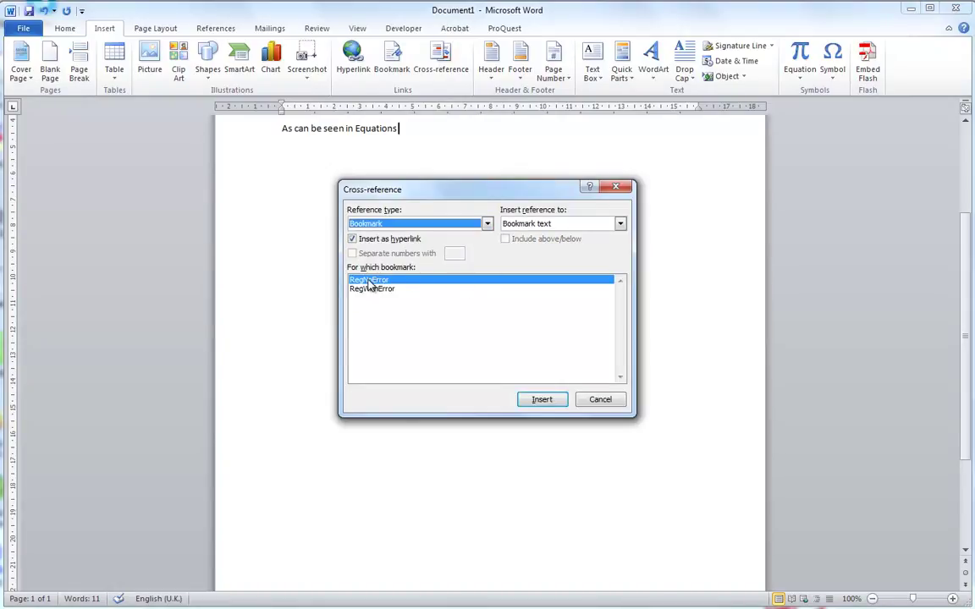
{"action": "left_click", "coordinate": [535, 399]}
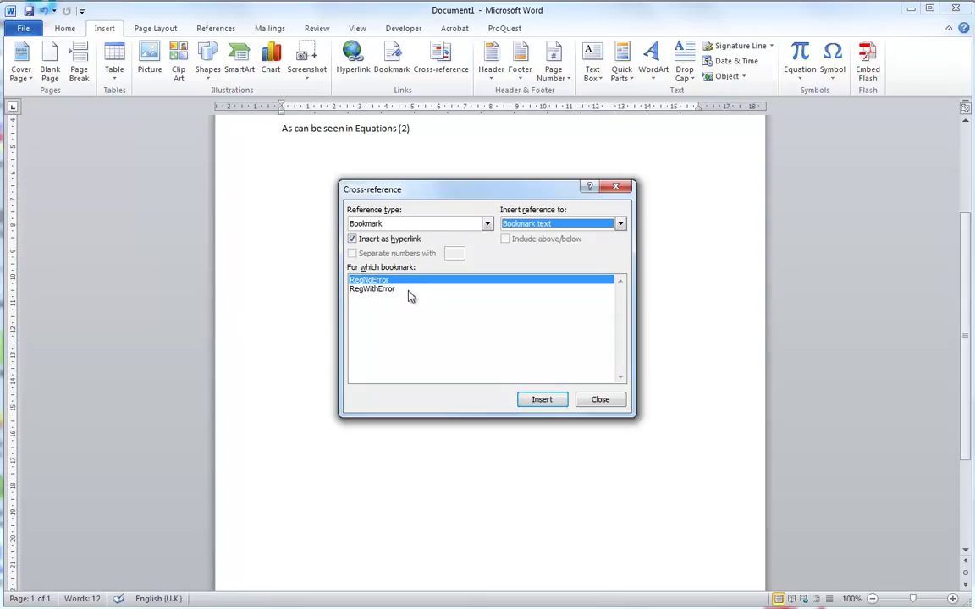
Step: Continue the sentence with "and" followed by a cross-reference to the RegWithError bookmark text
{"action": "left_click", "coordinate": [426, 131]}
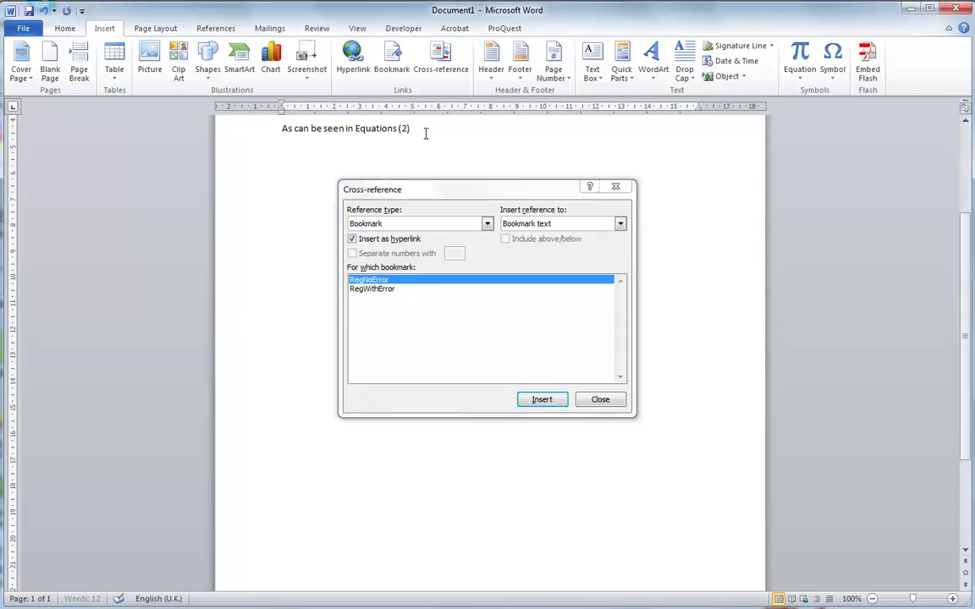
{"action": "type", "text": "and"}
{"action": "left_click", "coordinate": [380, 289]}
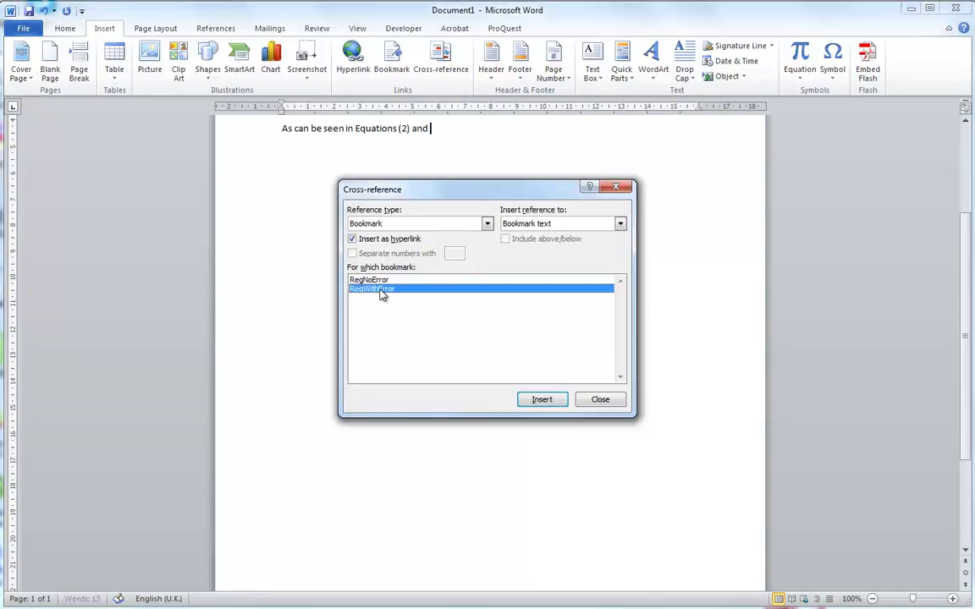
{"action": "left_click", "coordinate": [541, 401]}
{"action": "left_click", "coordinate": [584, 403]}
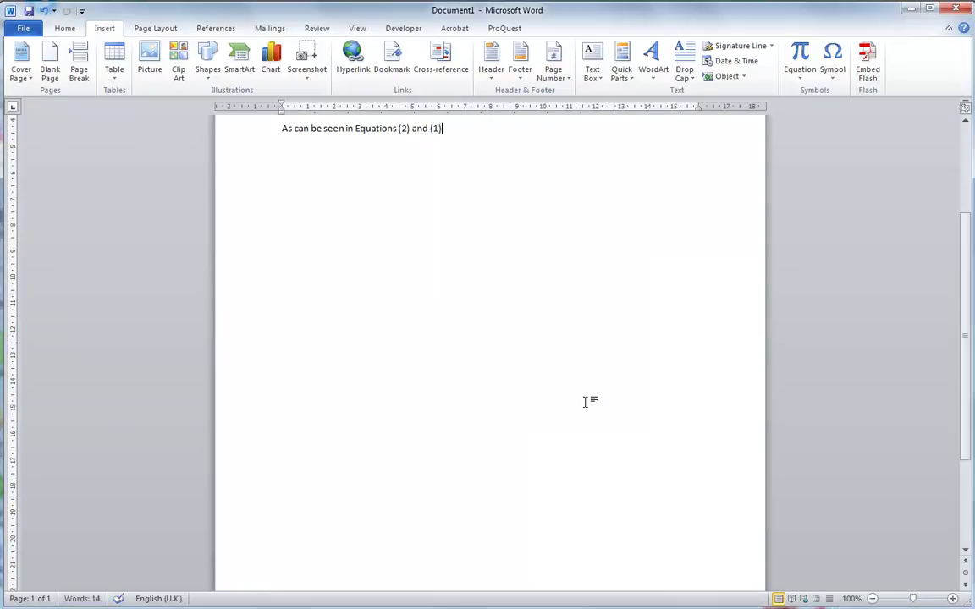
Step: Add blank lines after the unnumbered equation at the top of the page and insert the EquationS building block there
{"action": "scroll", "coordinate": [522, 302], "scroll_direction": "up", "scroll_amount": 5}
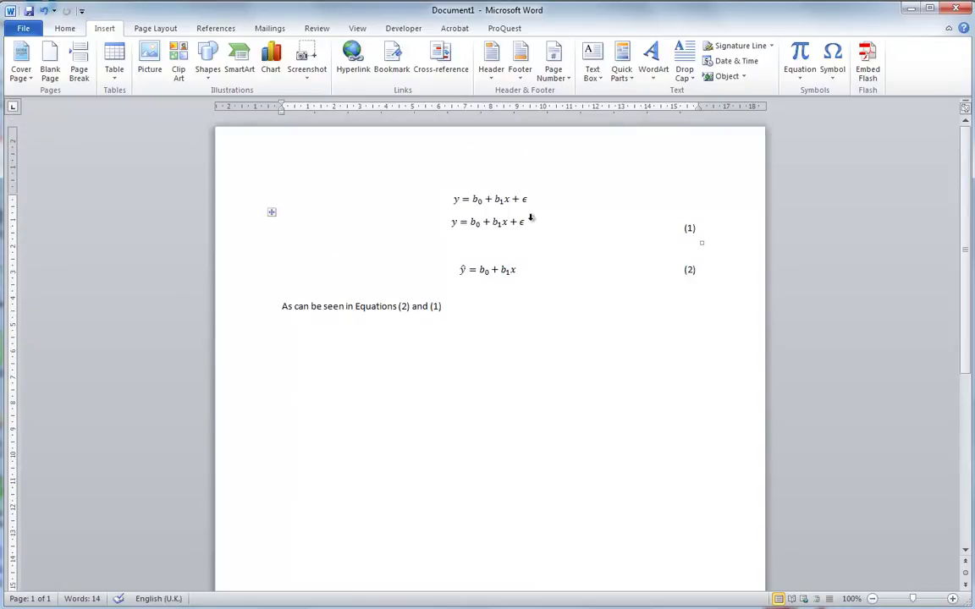
{"action": "left_click", "coordinate": [574, 201]}
{"action": "key", "text": "Return"}
{"action": "key", "text": "Return"}
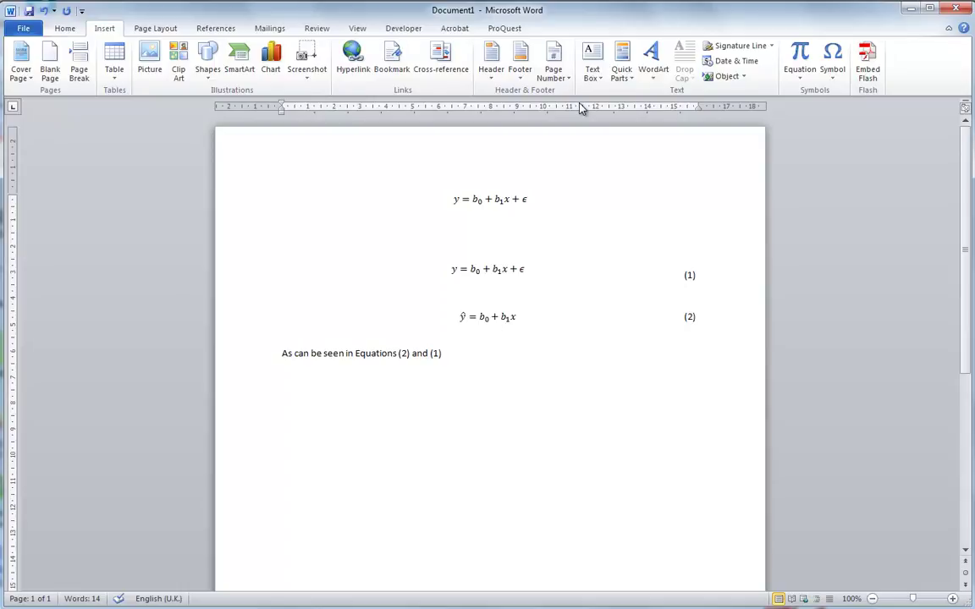
{"action": "left_click", "coordinate": [622, 70]}
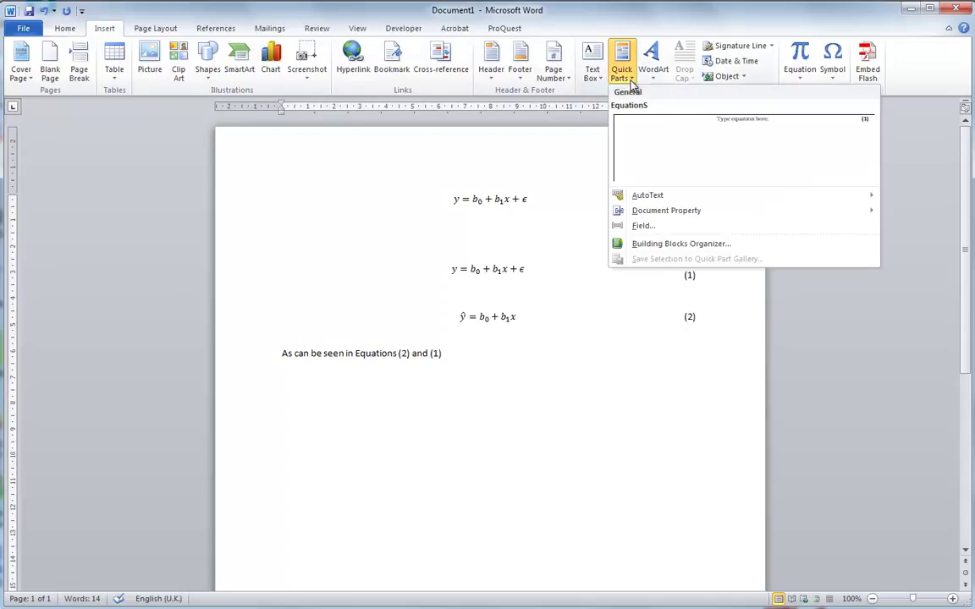
{"action": "left_click", "coordinate": [665, 130]}
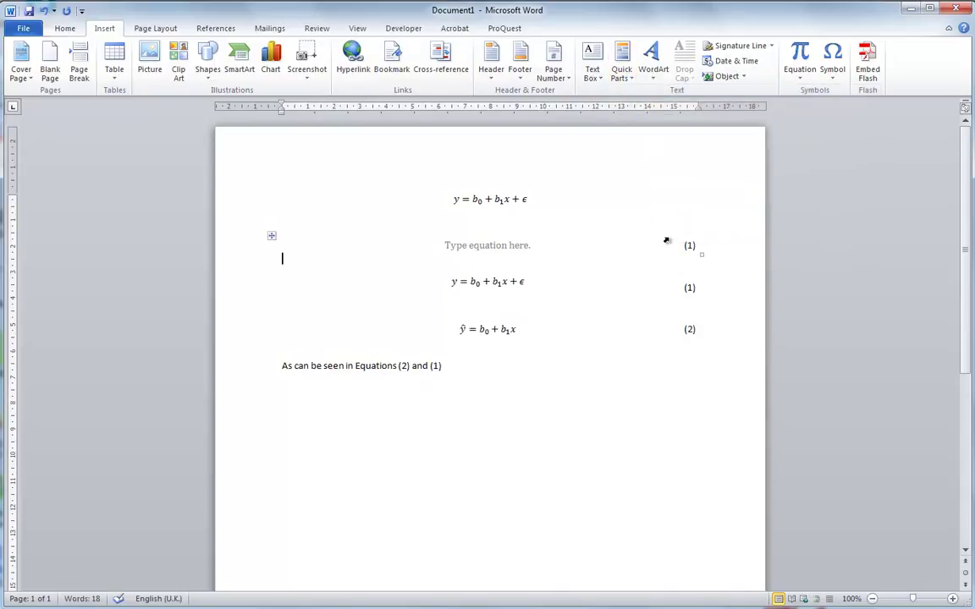
Step: Enter the equation y = β_0 + β_1 x + ϵ in the new table's equation placeholder
{"action": "left_click", "coordinate": [434, 238]}
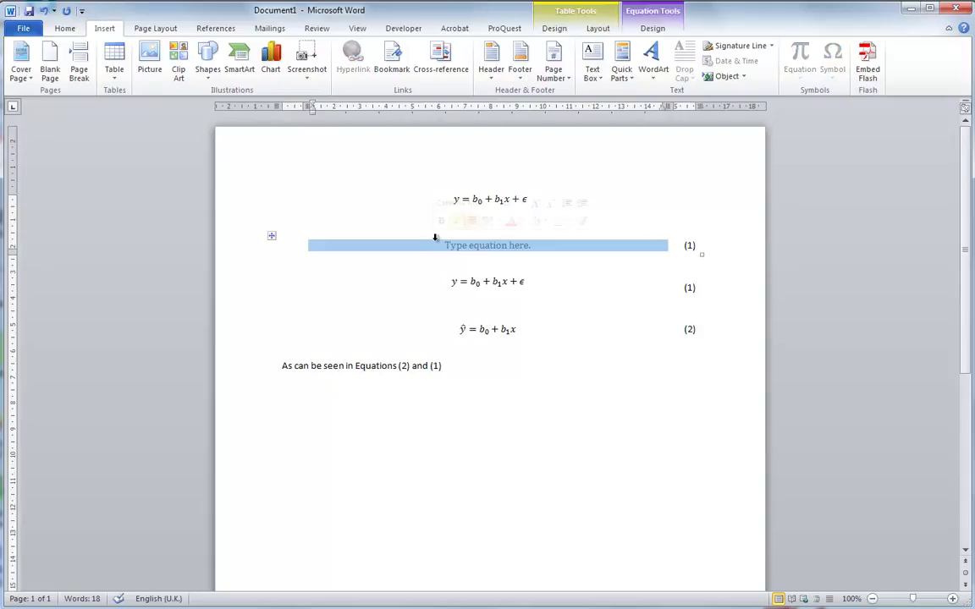
{"action": "type", "text": "y"}
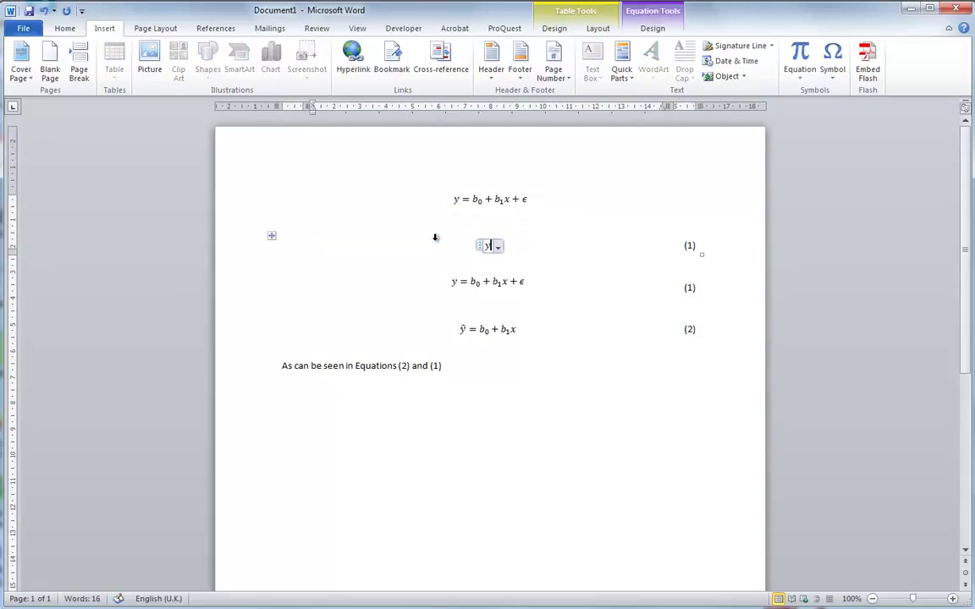
{"action": "type", "text": "=\beta "}
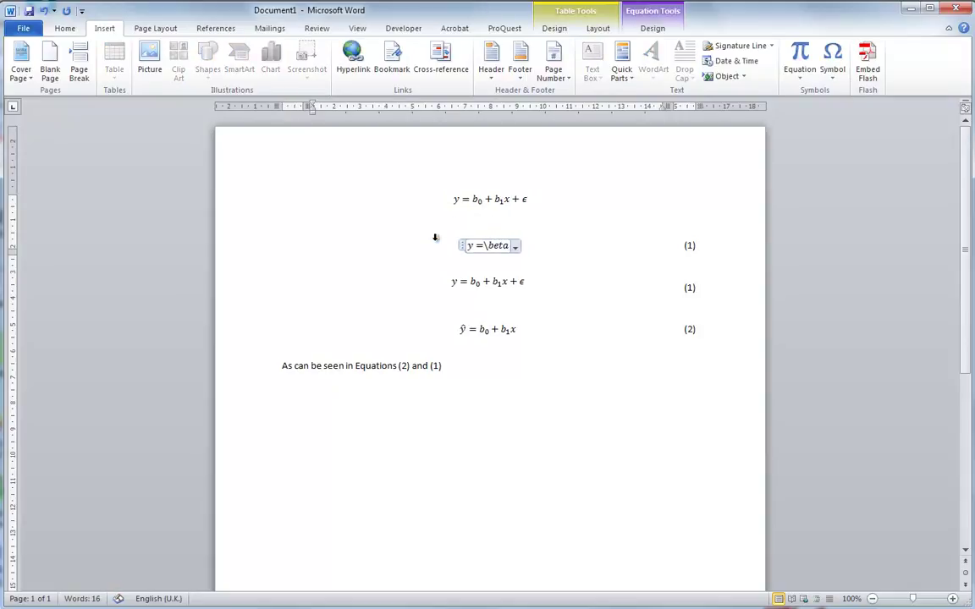
{"action": "type", "text": "_0+\beta _1"}
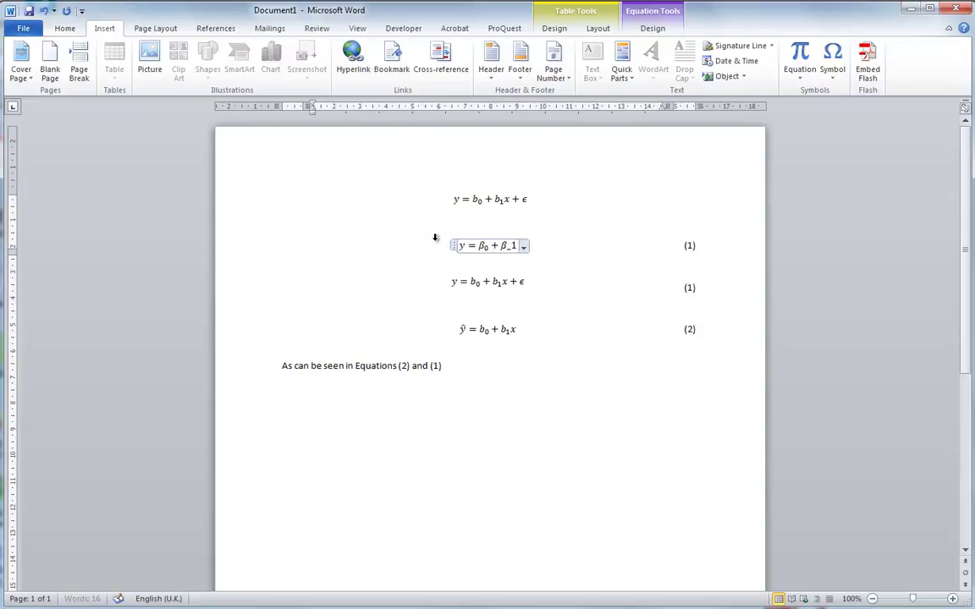
{"action": "type", "text": " x+\\ep"}
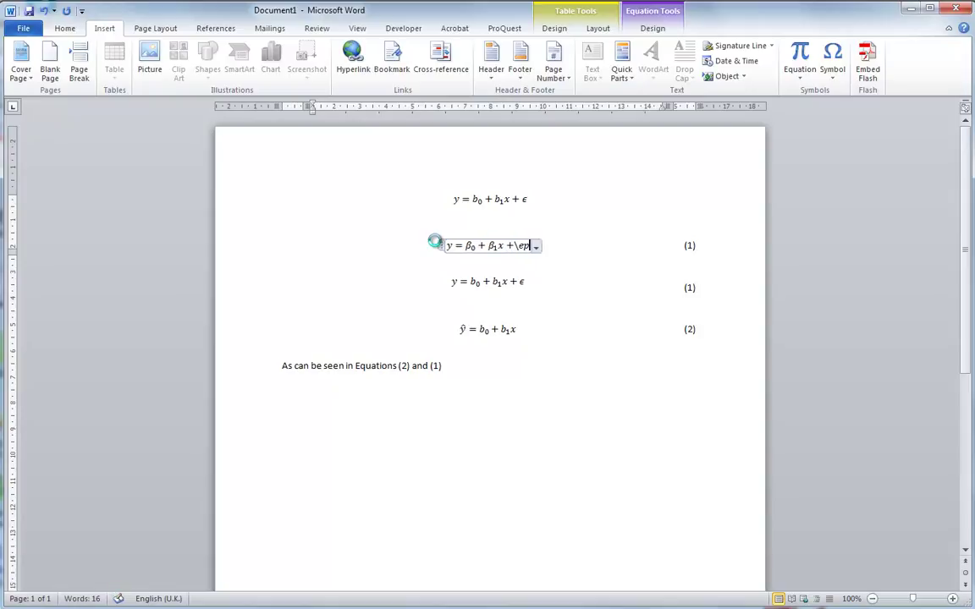
{"action": "type", "text": "silon"}
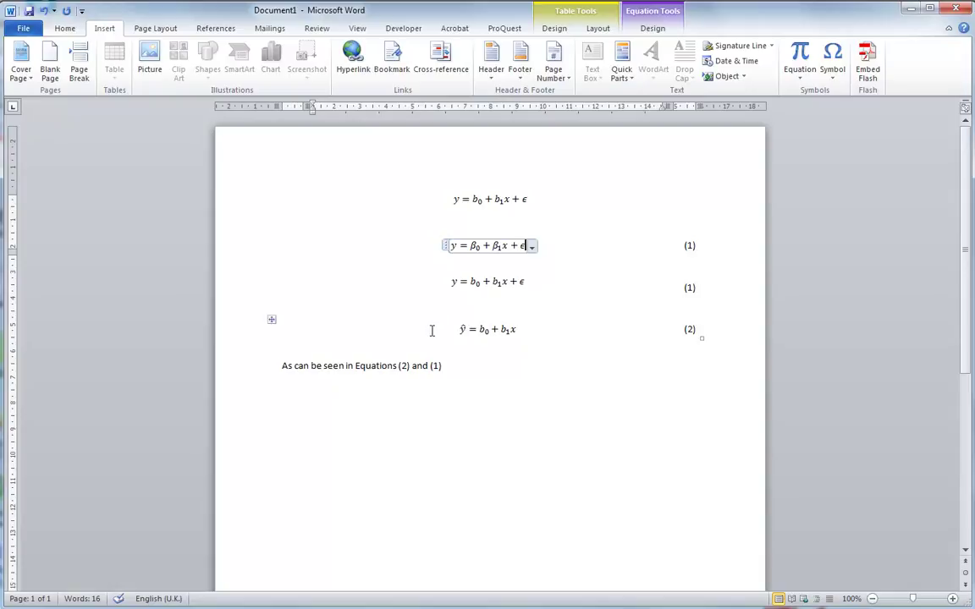
{"action": "left_click", "coordinate": [457, 368]}
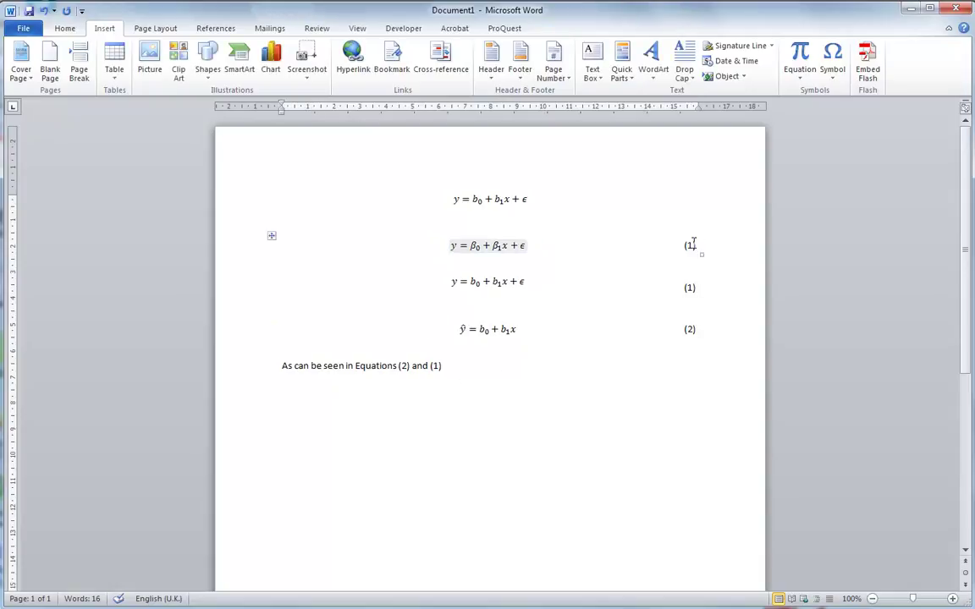
Step: Examine the equation numbers and the cross-references in the sentence below them
{"action": "left_click", "coordinate": [688, 286]}
{"action": "left_click", "coordinate": [690, 329]}
{"action": "left_click", "coordinate": [438, 365]}
{"action": "left_click", "coordinate": [403, 366]}
{"action": "left_click", "coordinate": [437, 365]}
{"action": "left_click", "coordinate": [361, 366]}
{"action": "left_click_drag", "start_coordinate": [337, 372], "coordinate": [448, 369]}
{"action": "left_click", "coordinate": [505, 374]}
Step: Update all fields in the whole document to refresh the equation numbers and cross-references
{"action": "key", "text": "ctrl+a"}
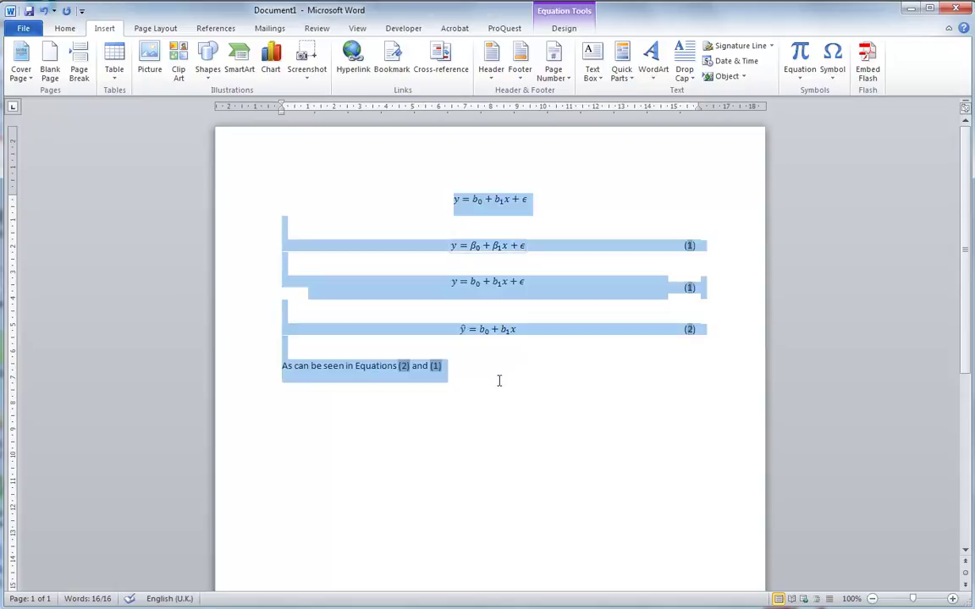
{"action": "right_click", "coordinate": [692, 250]}
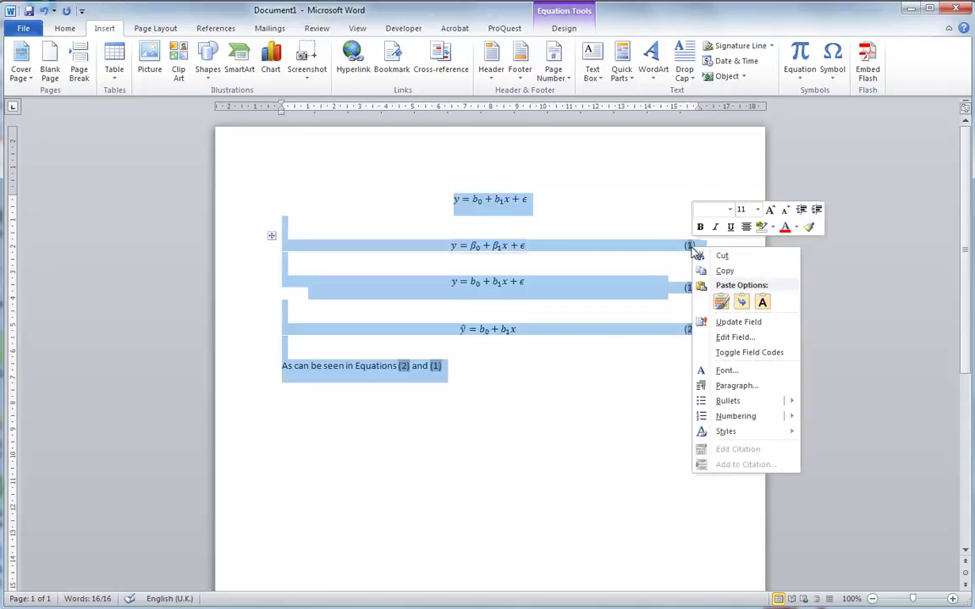
{"action": "left_click", "coordinate": [721, 321]}
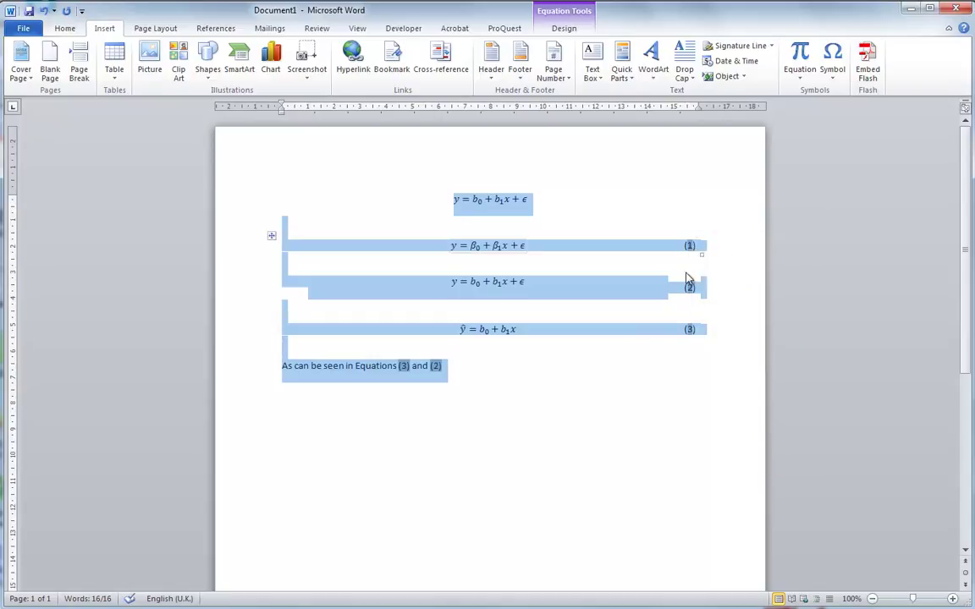
{"action": "left_click_drag", "start_coordinate": [464, 378], "coordinate": [357, 370]}
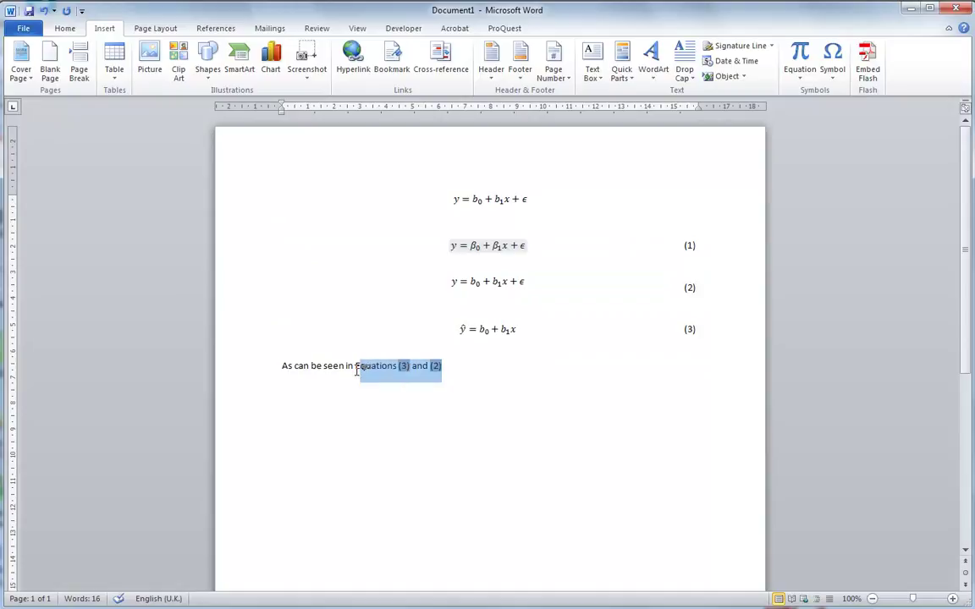
{"action": "left_click", "coordinate": [459, 372]}
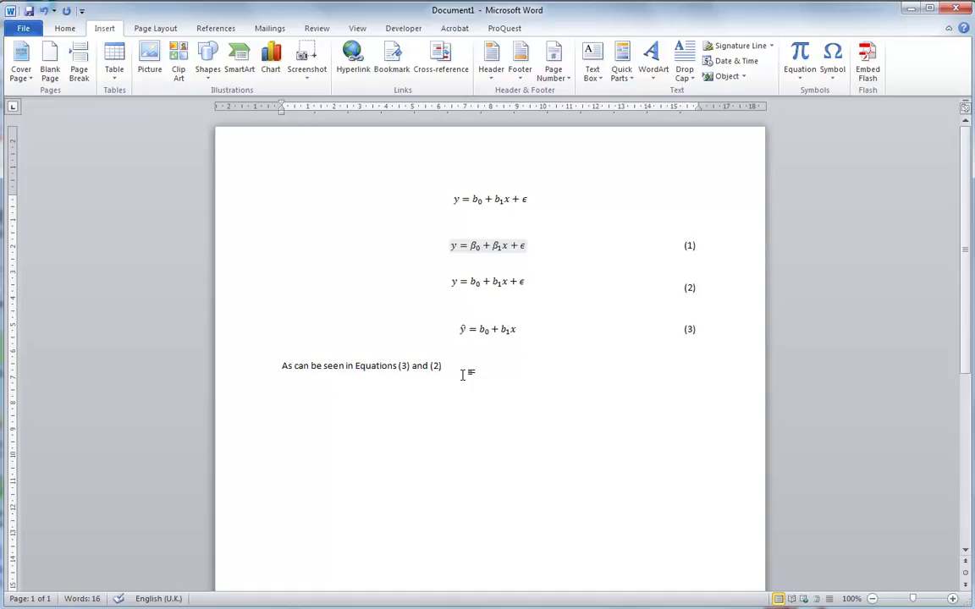
Step: Select the number of the β equation, including its parentheses
{"action": "left_click_drag", "start_coordinate": [684, 245], "coordinate": [691, 246]}
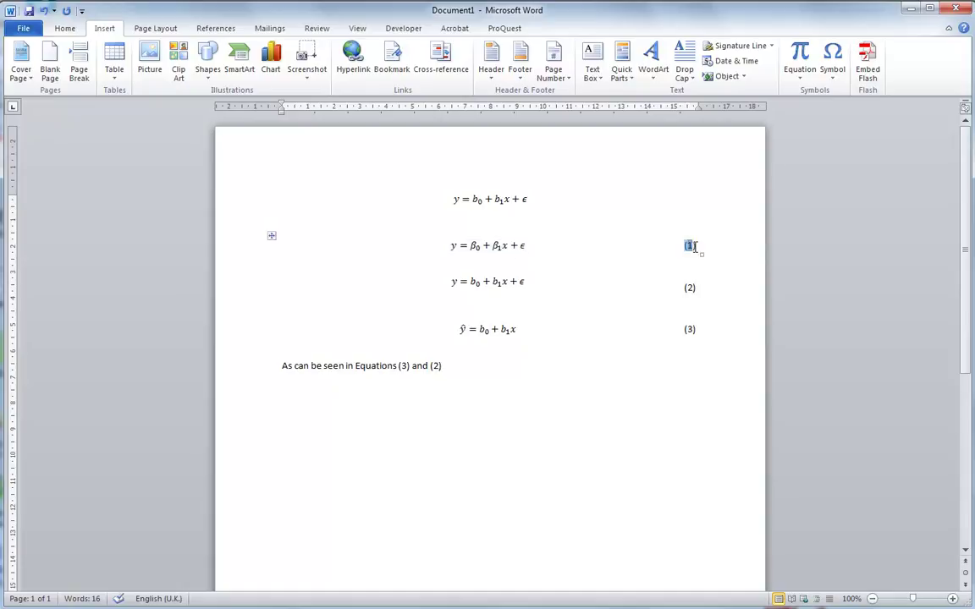